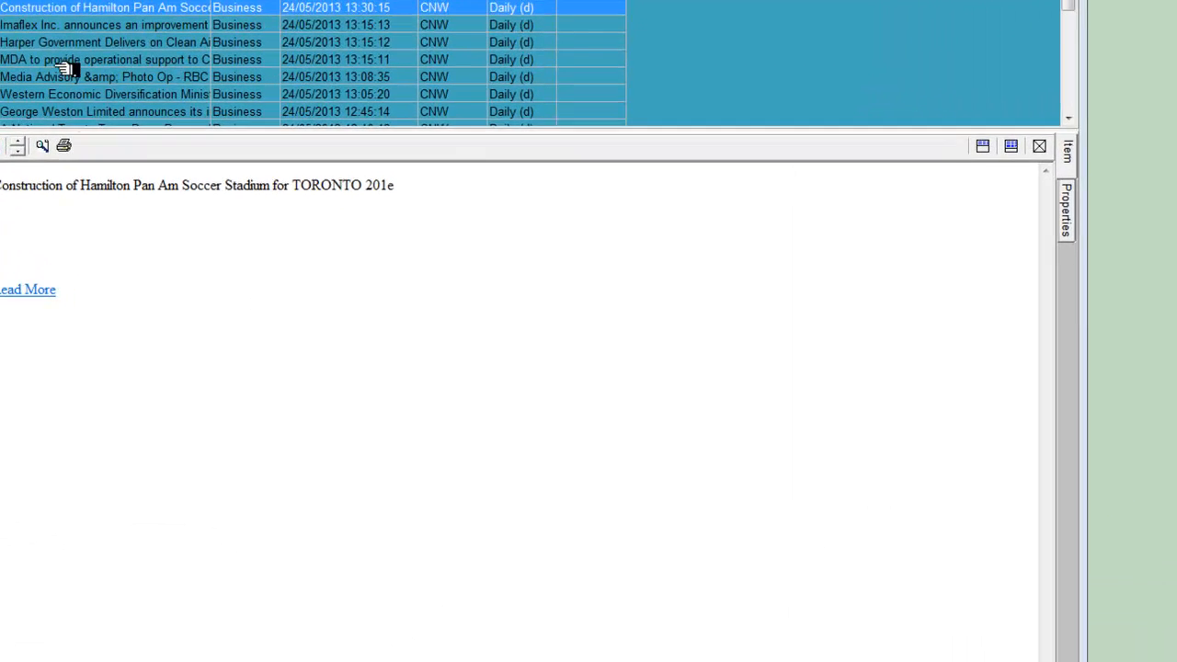
# Reorder the story list columns so that Source comes directly after Name, ahead of Category and Created
pyautogui.click(231, 168)
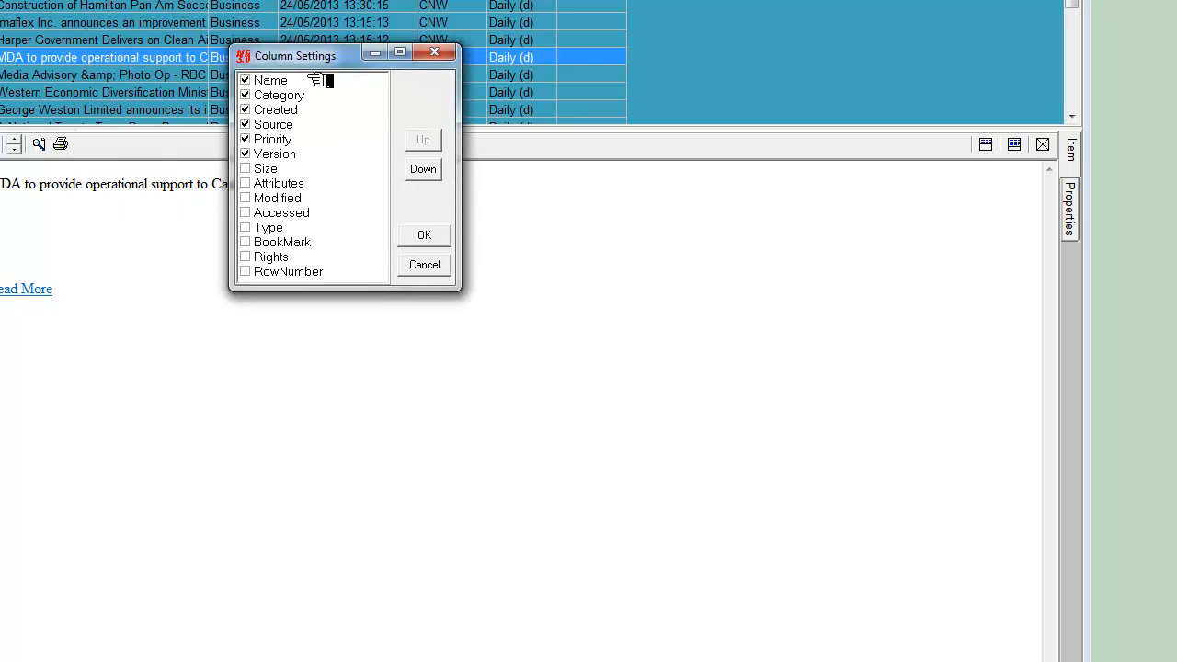
pyautogui.click(357, 156)
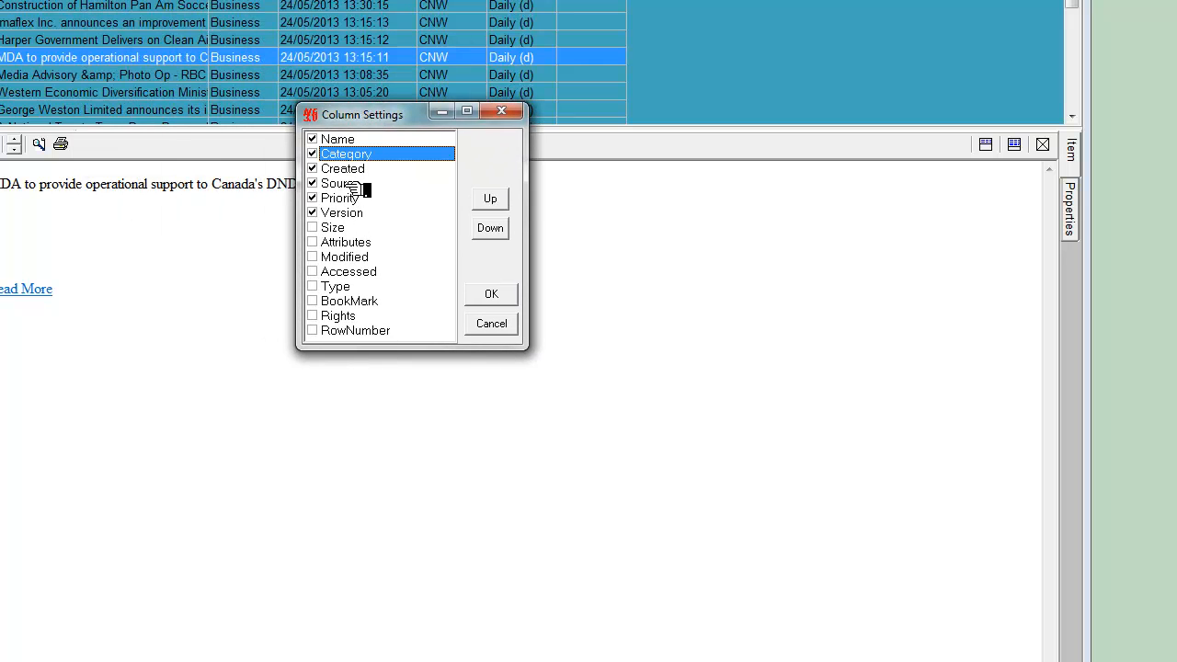
pyautogui.click(353, 185)
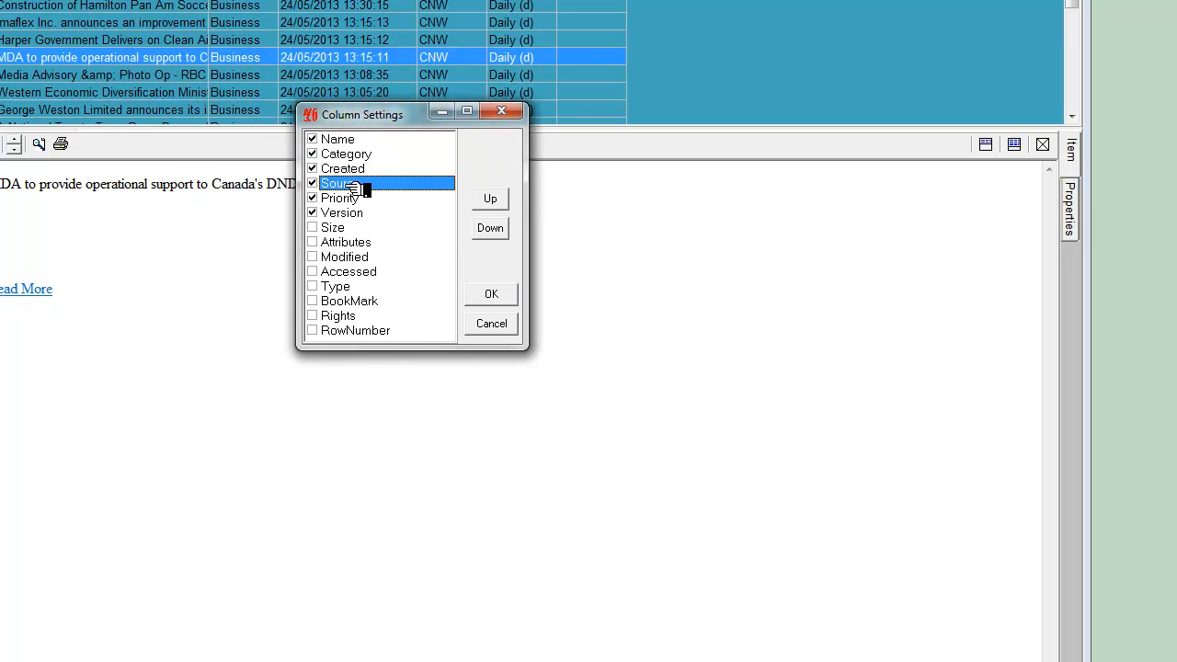
pyautogui.click(496, 200)
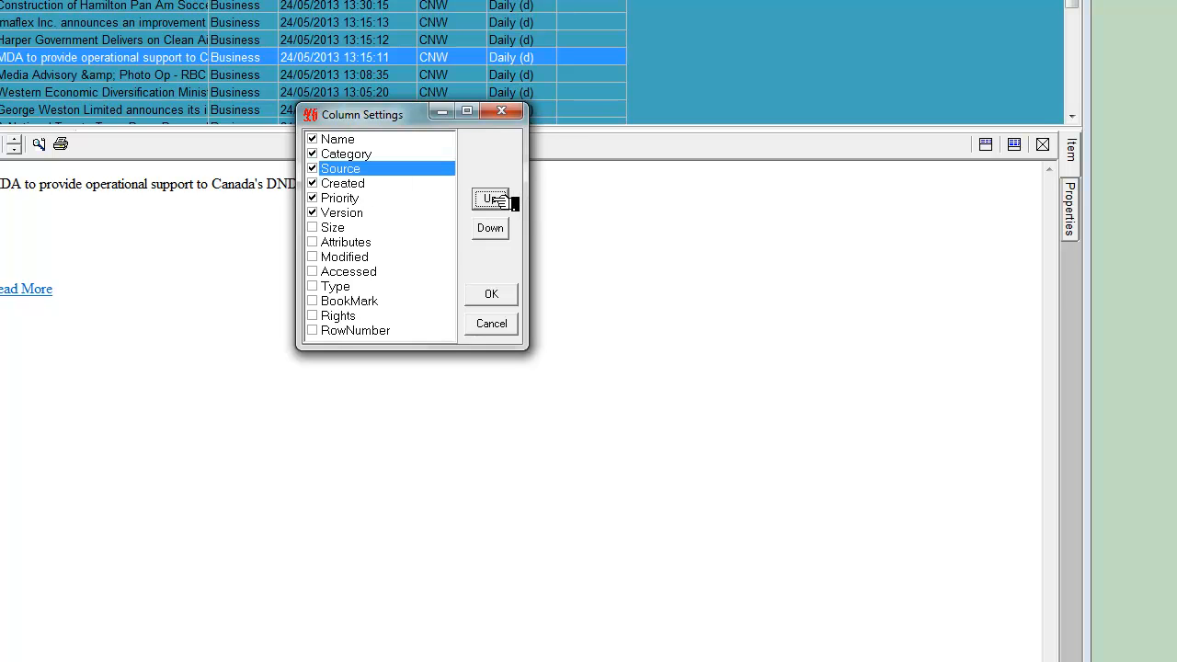
pyautogui.click(496, 201)
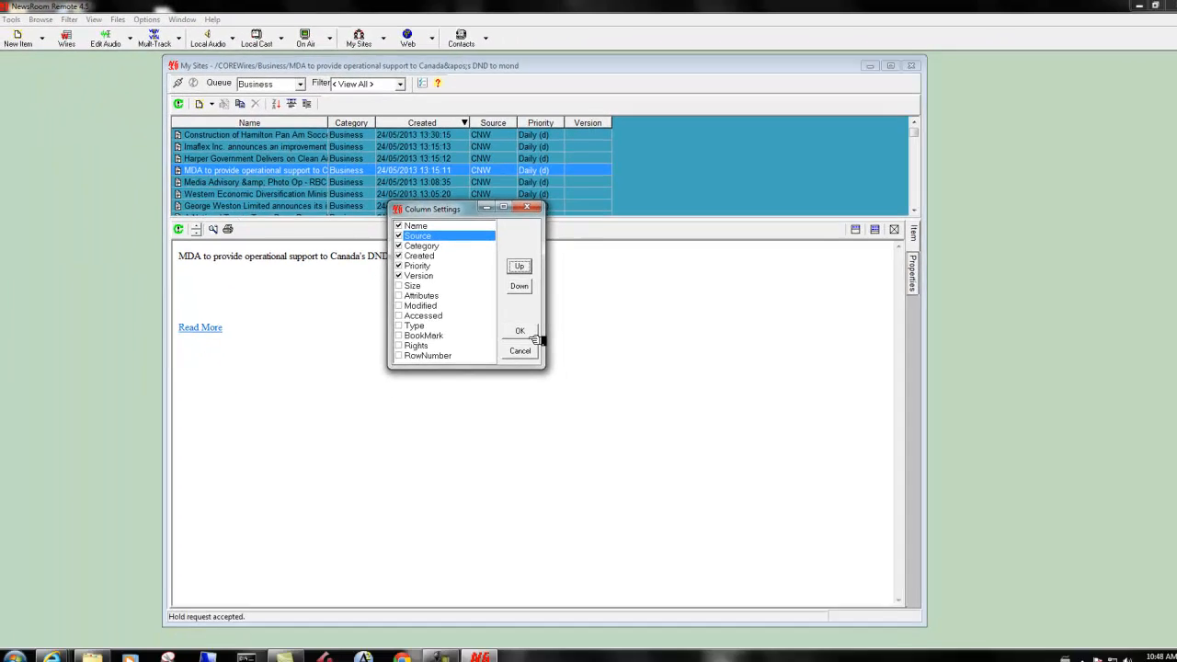
pyautogui.click(520, 331)
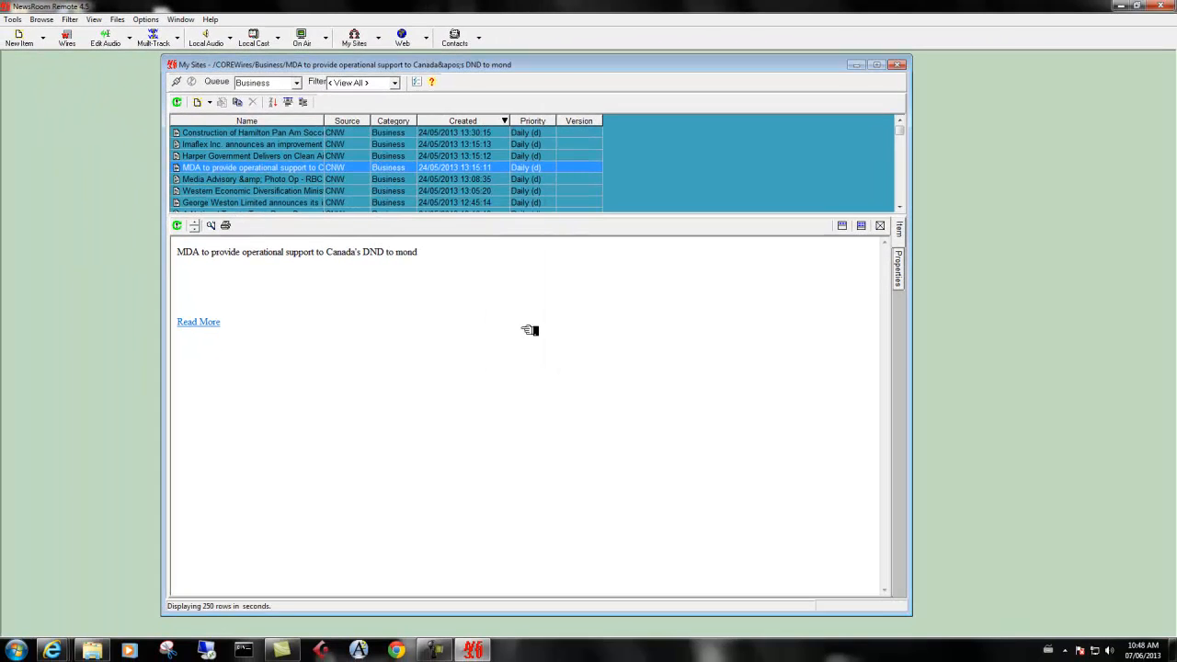
# Set the list color of the My Sites window to light yellow in its current settings
pyautogui.click(356, 136)
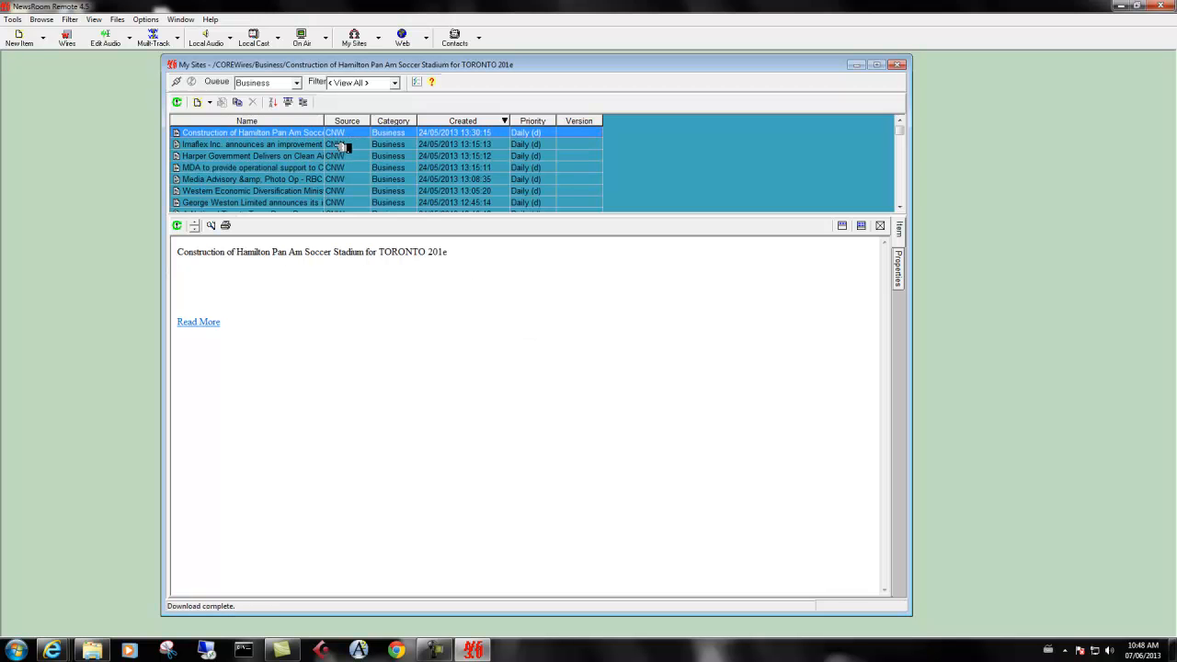
pyautogui.click(342, 145)
pyautogui.click(146, 19)
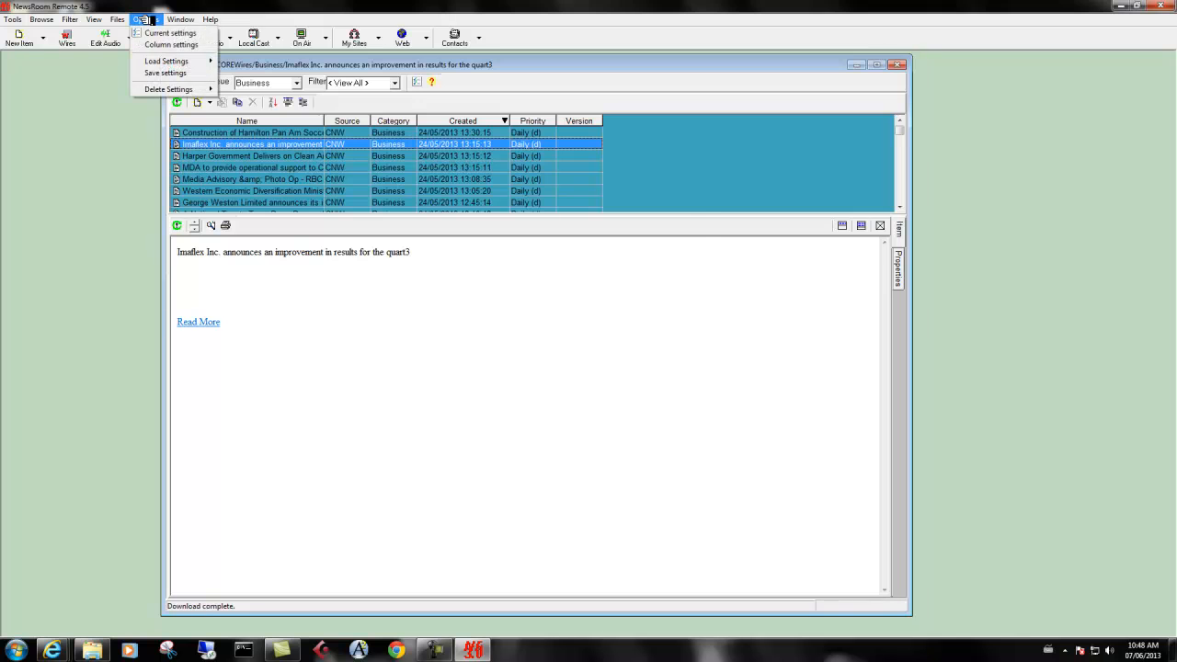
pyautogui.click(156, 33)
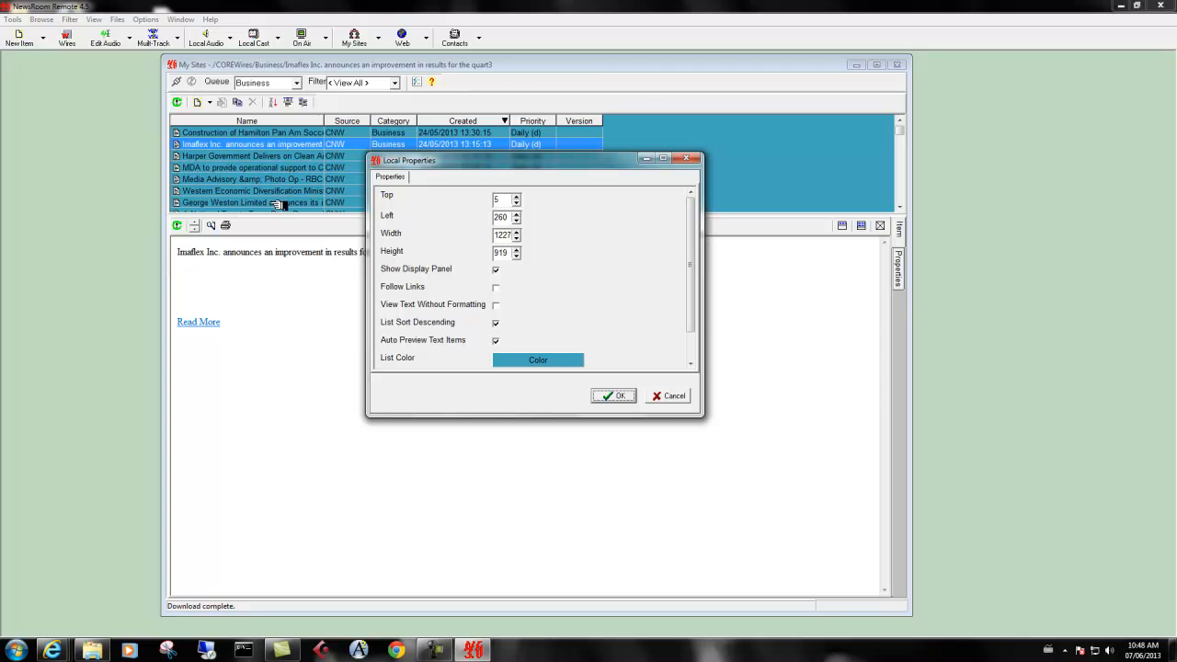
pyautogui.click(530, 361)
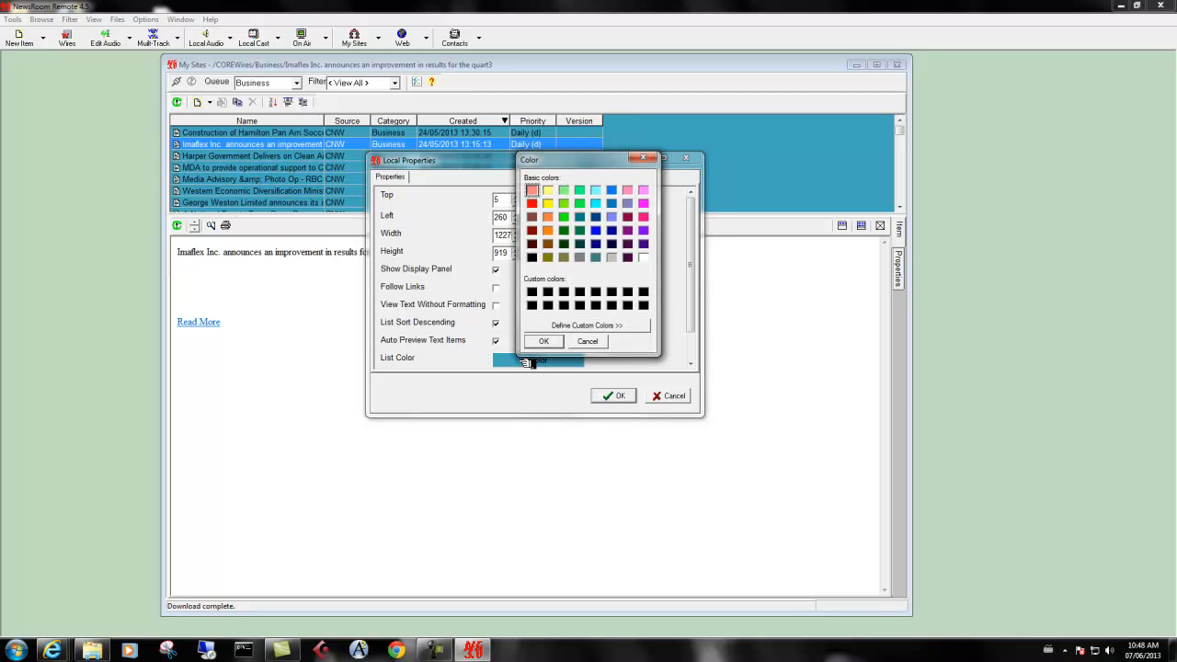
pyautogui.click(549, 191)
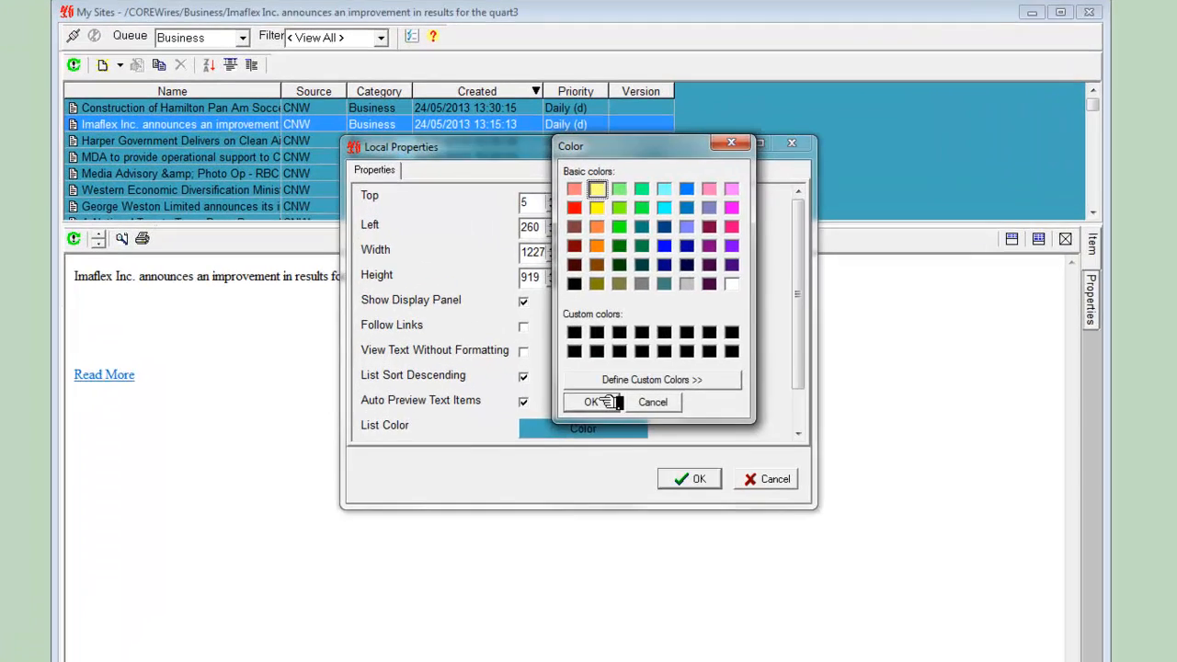
pyautogui.click(556, 342)
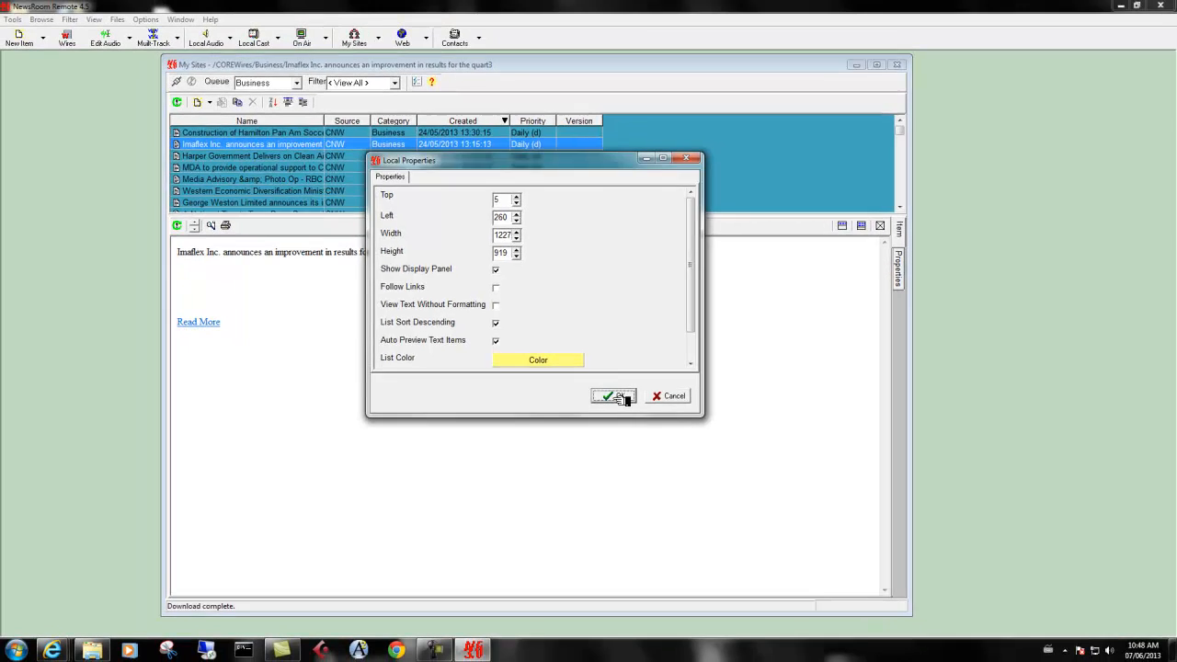
pyautogui.click(706, 497)
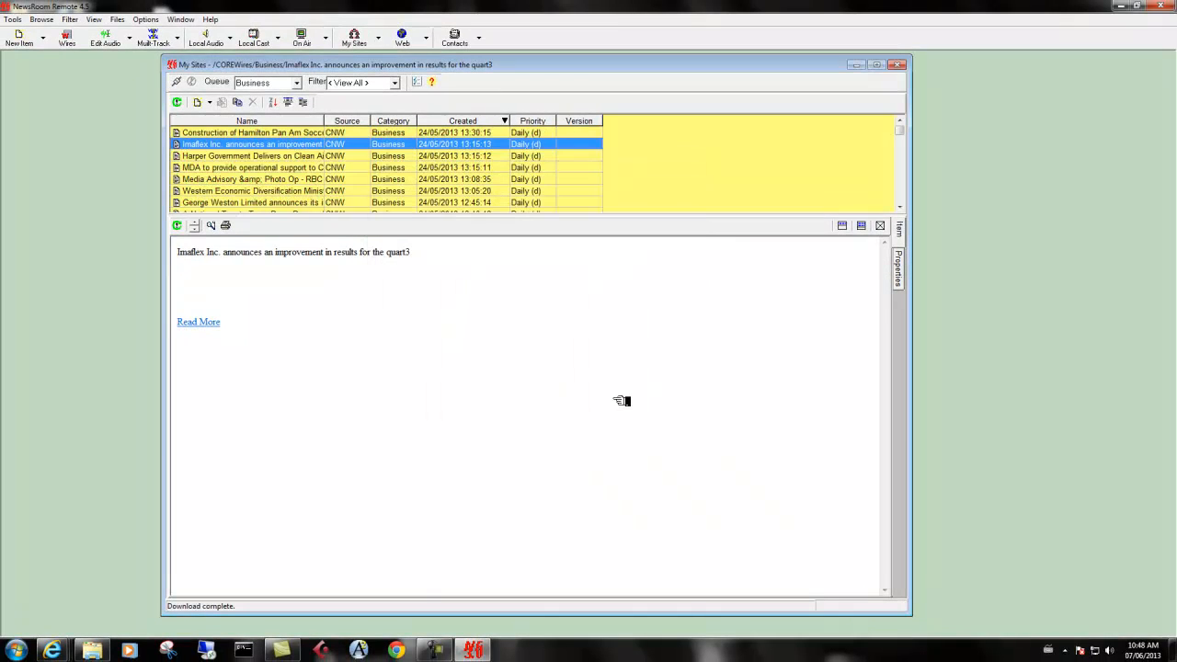
# Save the window's current settings under the name Default with Open in same position enabled
pyautogui.click(163, 19)
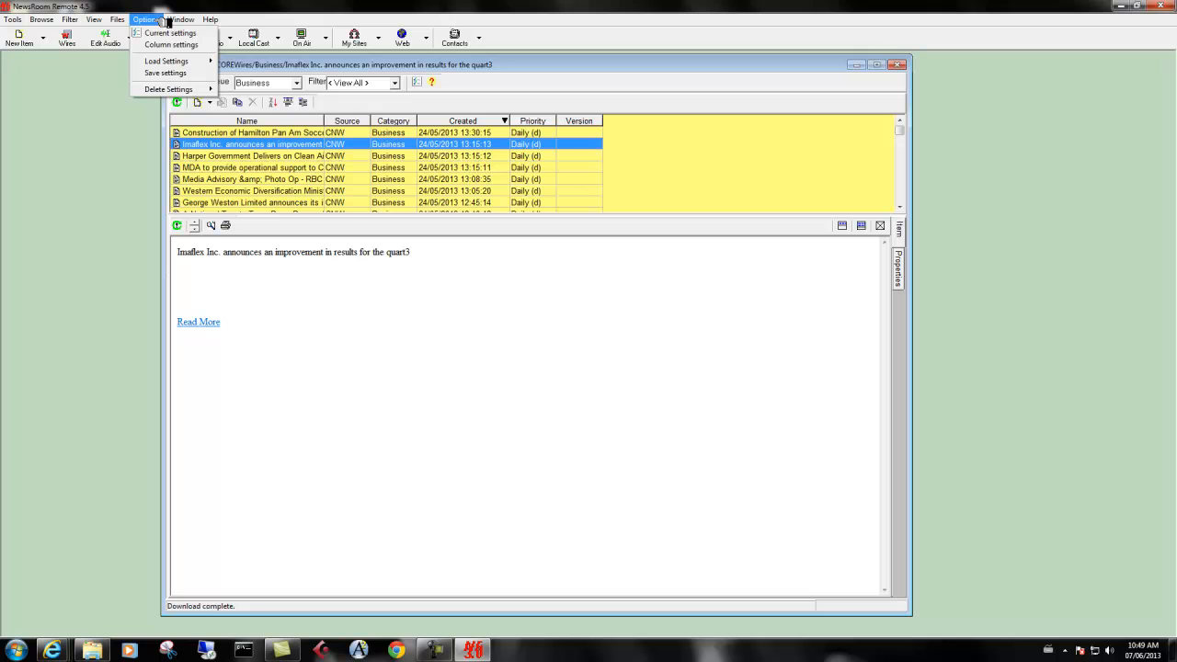
pyautogui.click(165, 72)
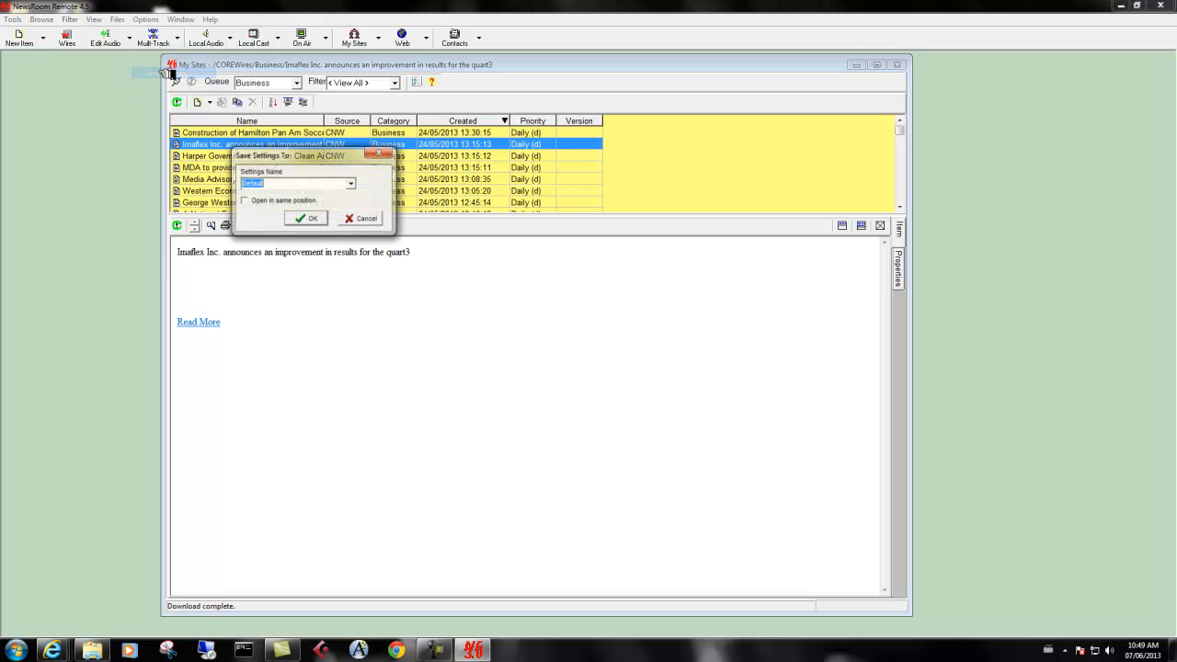
pyautogui.click(268, 201)
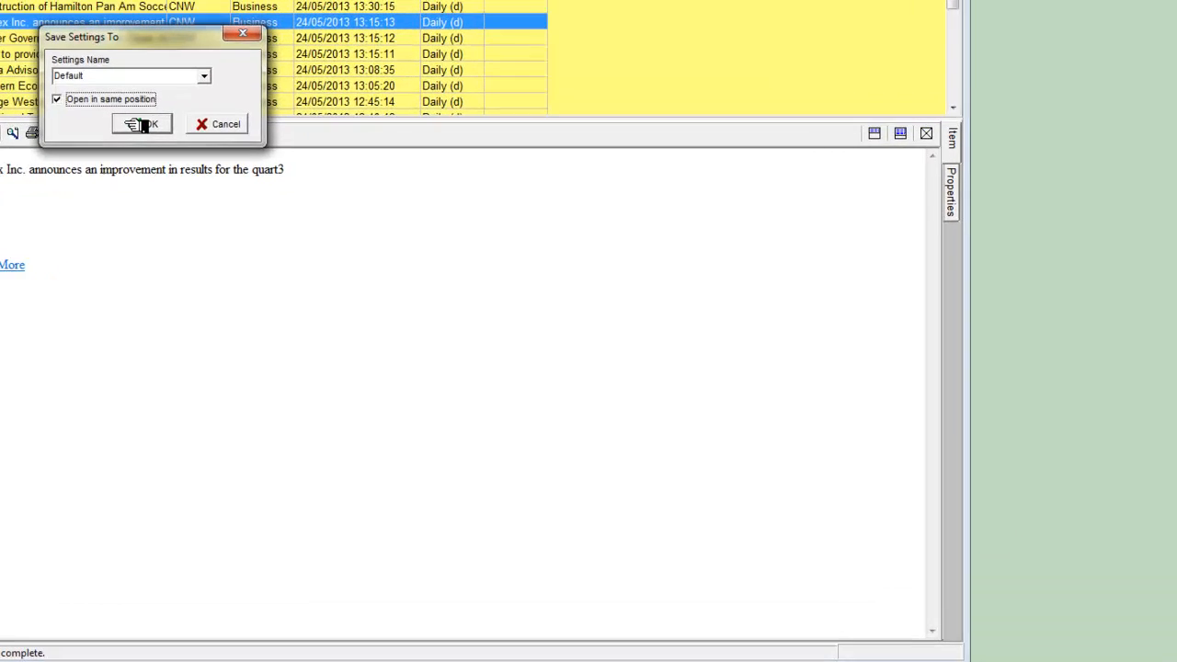
pyautogui.click(142, 125)
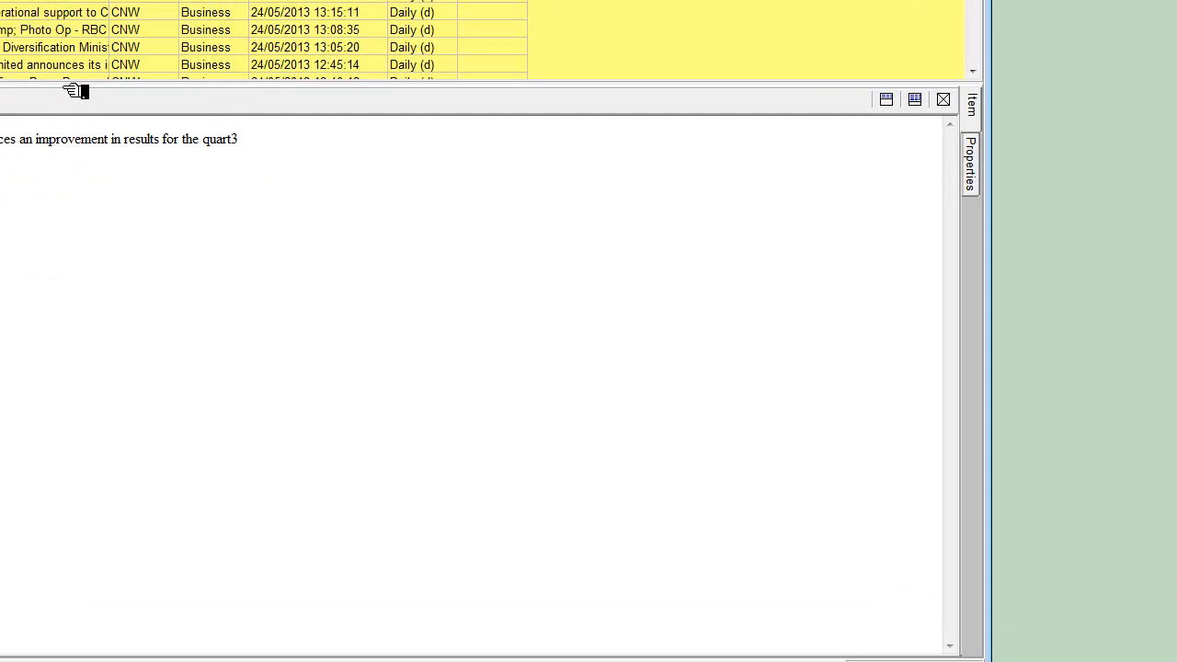
# Select the "Harper Government Delivers on Clean Air Commitments" story and open its full article
pyautogui.click(57, 47)
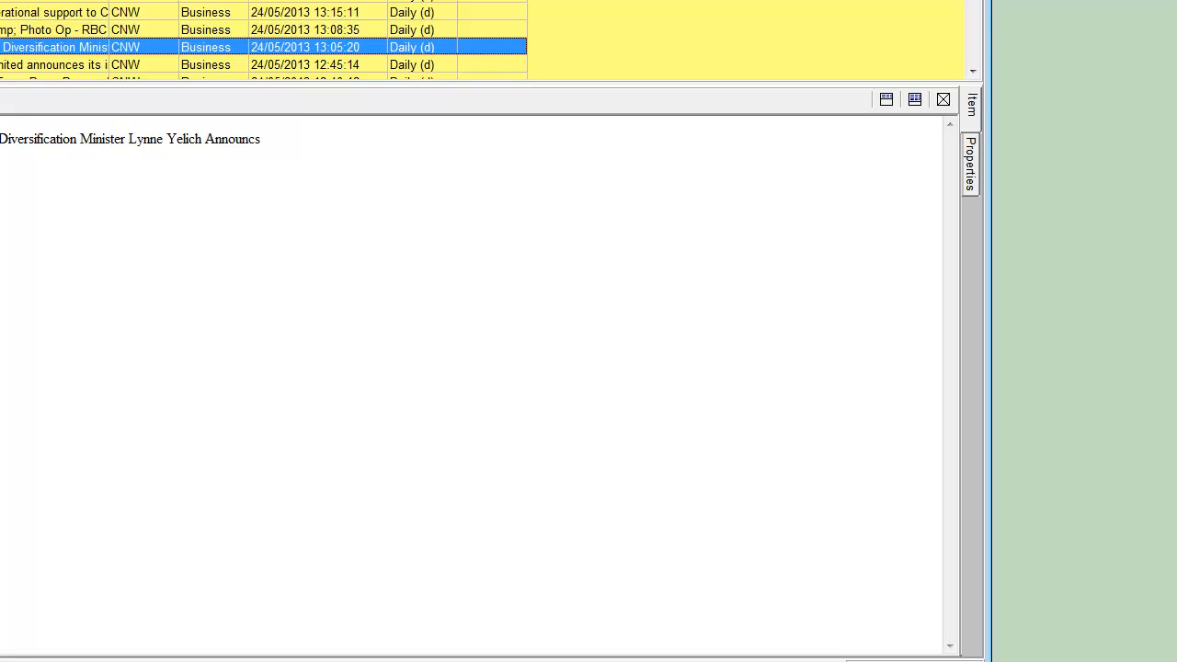
pyautogui.click(78, 1)
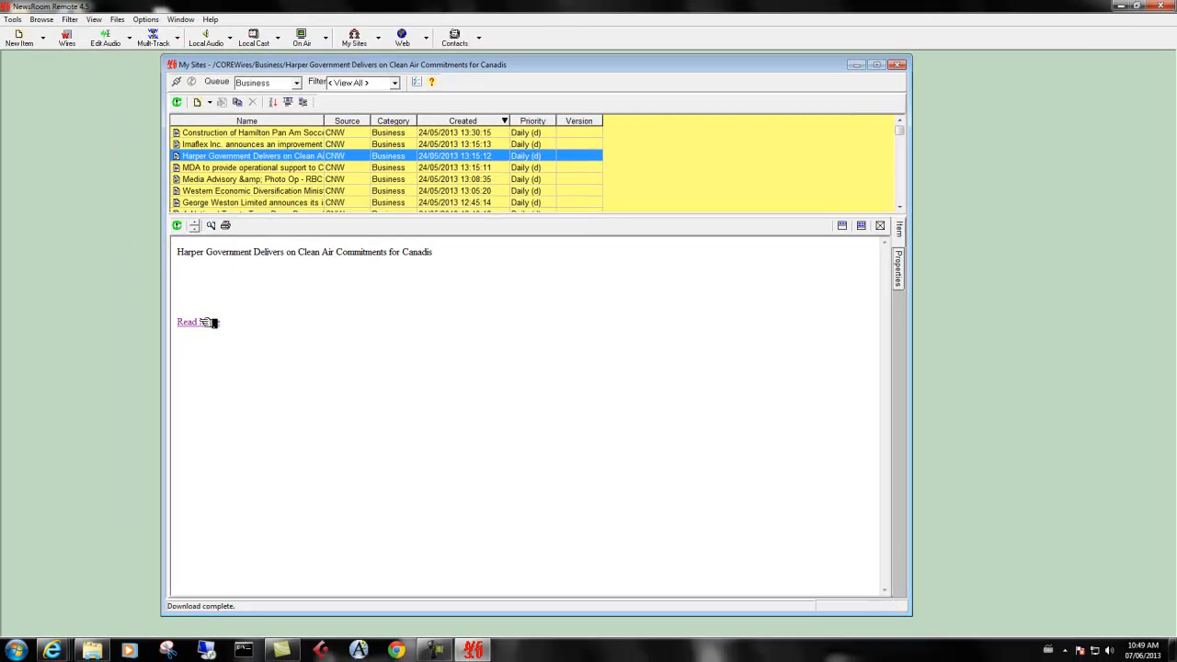
pyautogui.click(204, 322)
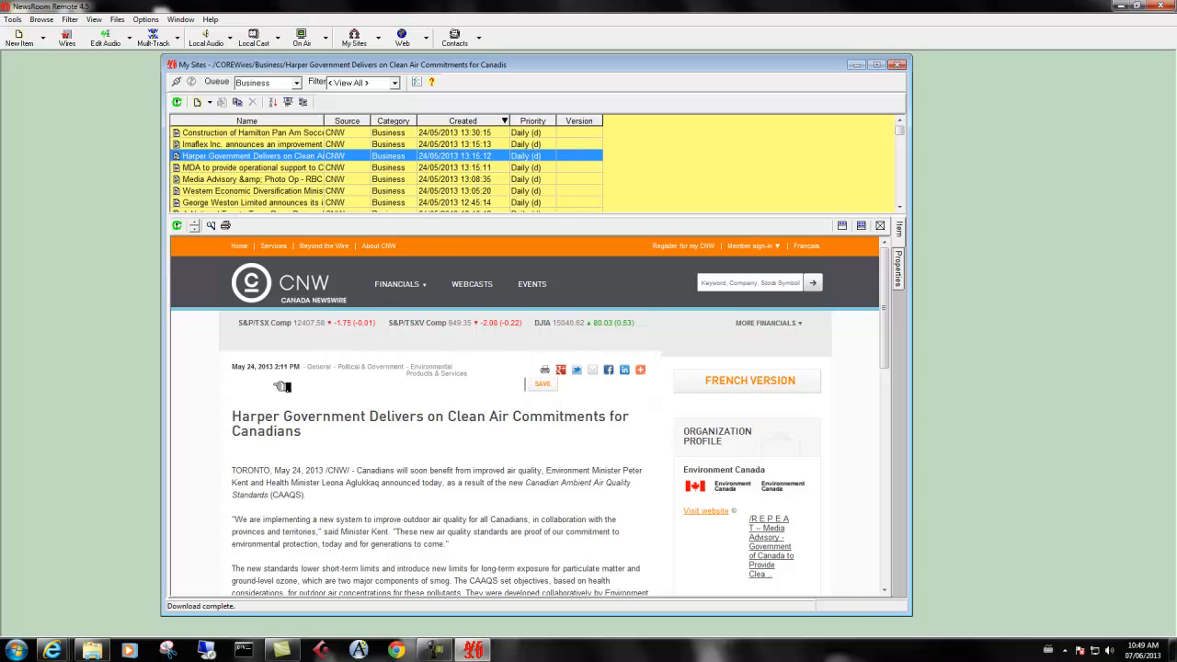
# View the Conference calls listing under Financials on the CNW site and return to previewing the MDA operational support story
pyautogui.moveTo(404, 293)
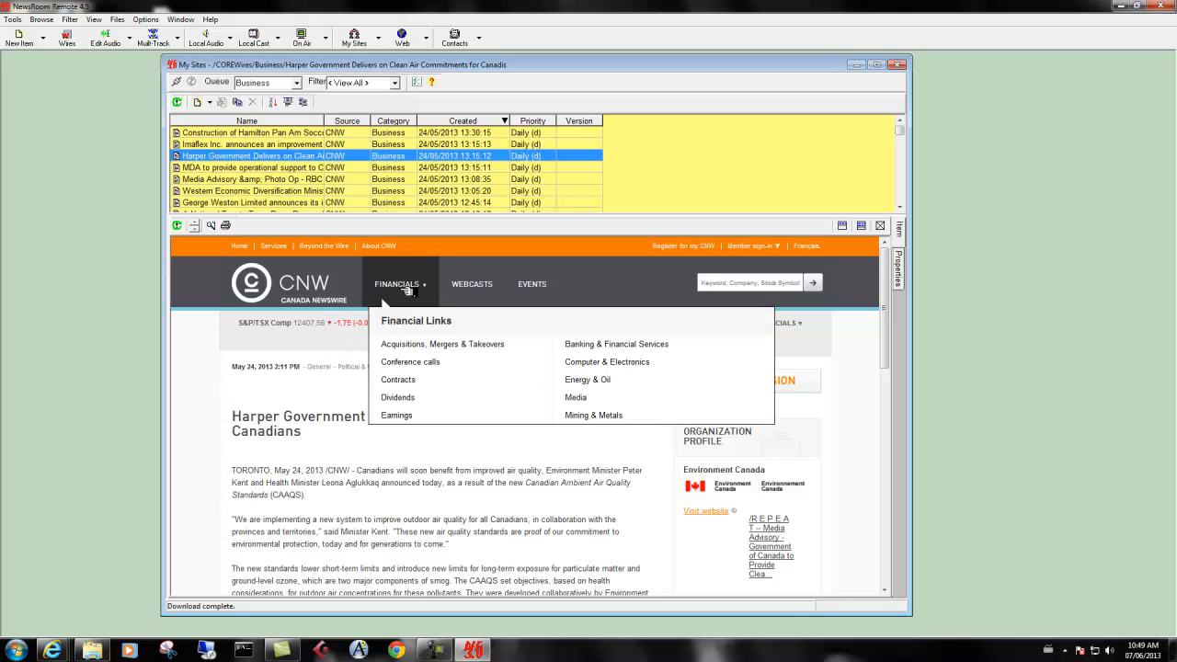
pyautogui.click(411, 364)
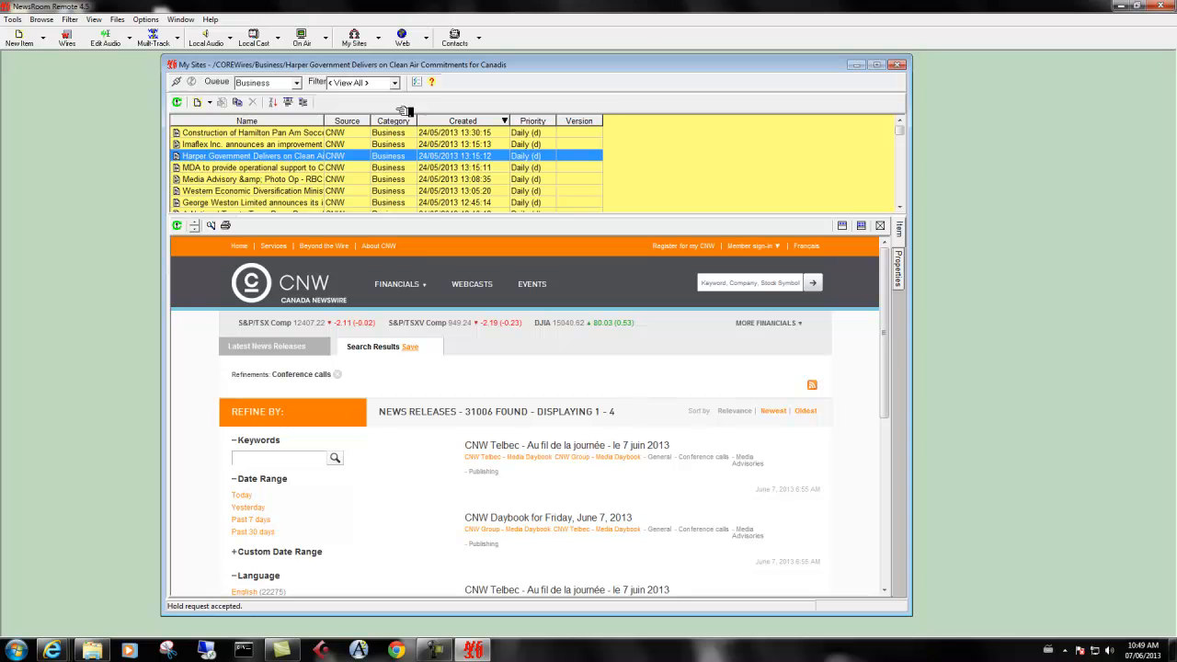
pyautogui.moveTo(906, 136)
pyautogui.mouseDown()
pyautogui.moveTo(906, 198)
pyautogui.moveTo(908, 132)
pyautogui.mouseUp()
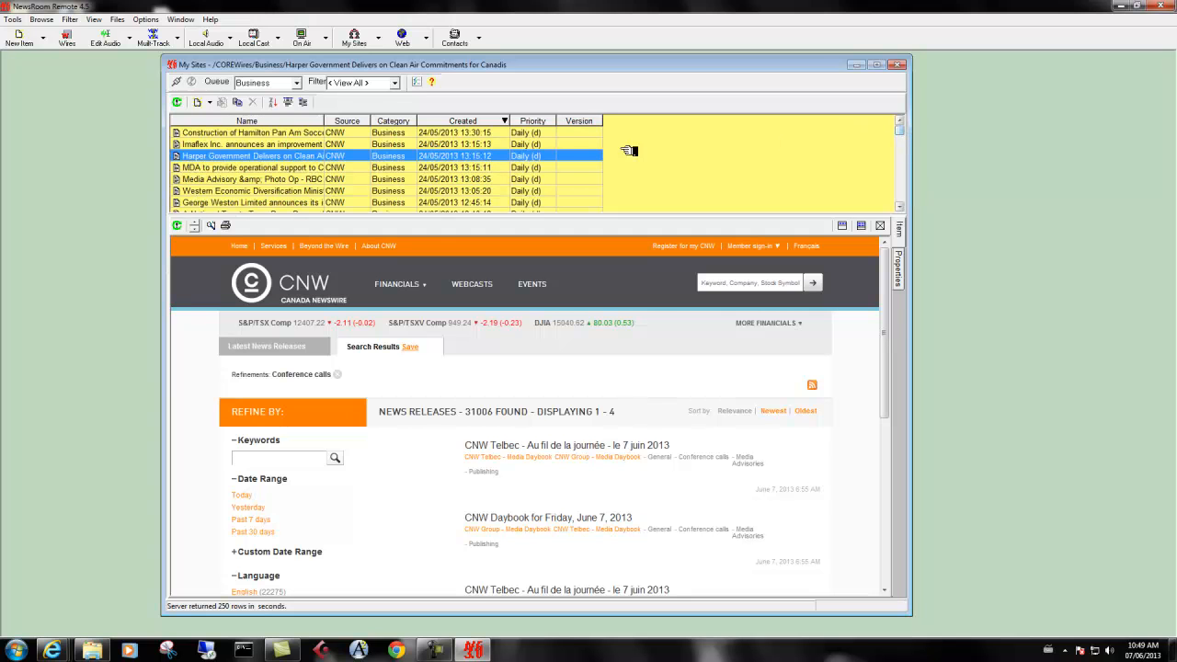
pyautogui.click(388, 169)
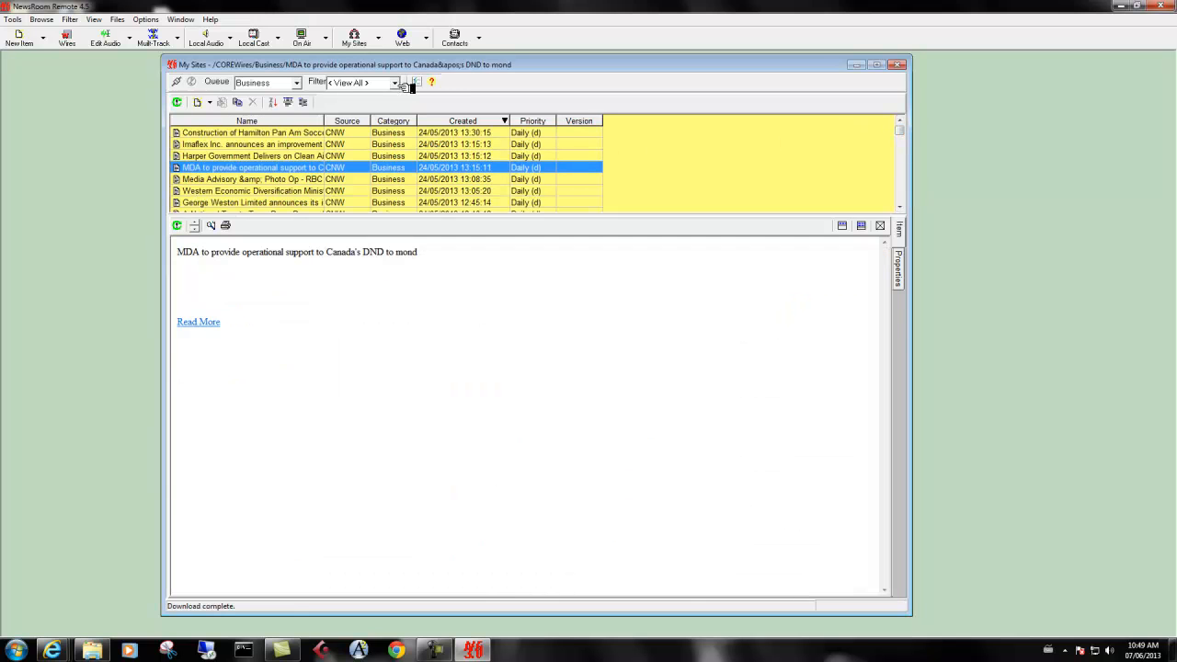
pyautogui.click(400, 83)
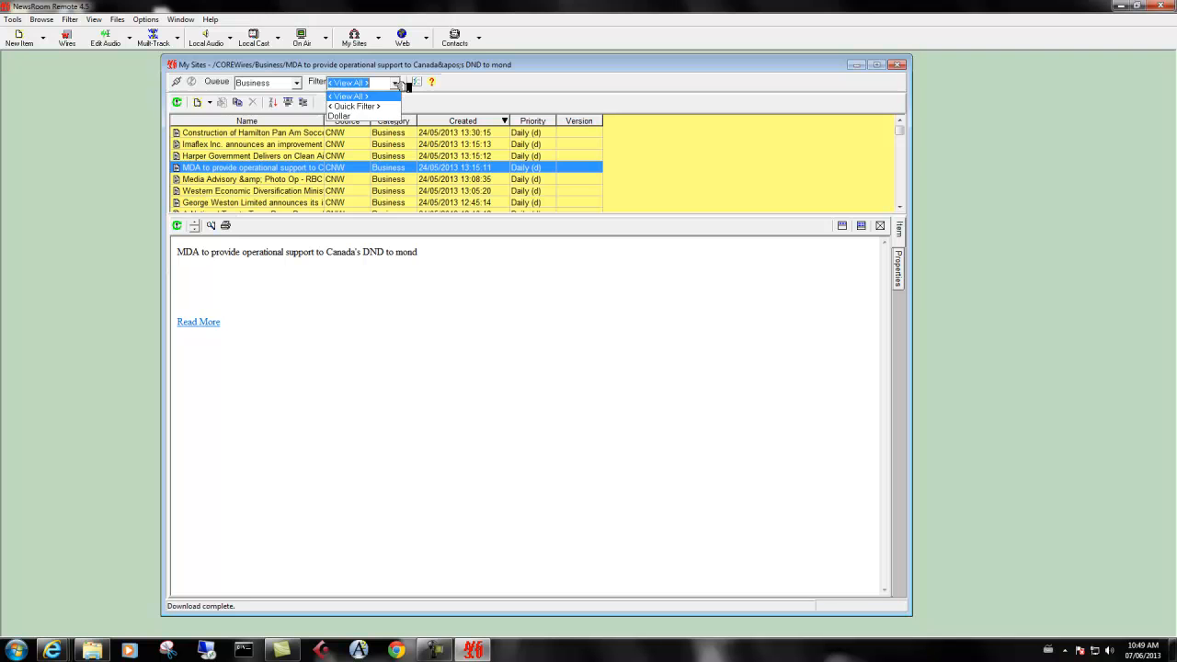
pyautogui.click(386, 106)
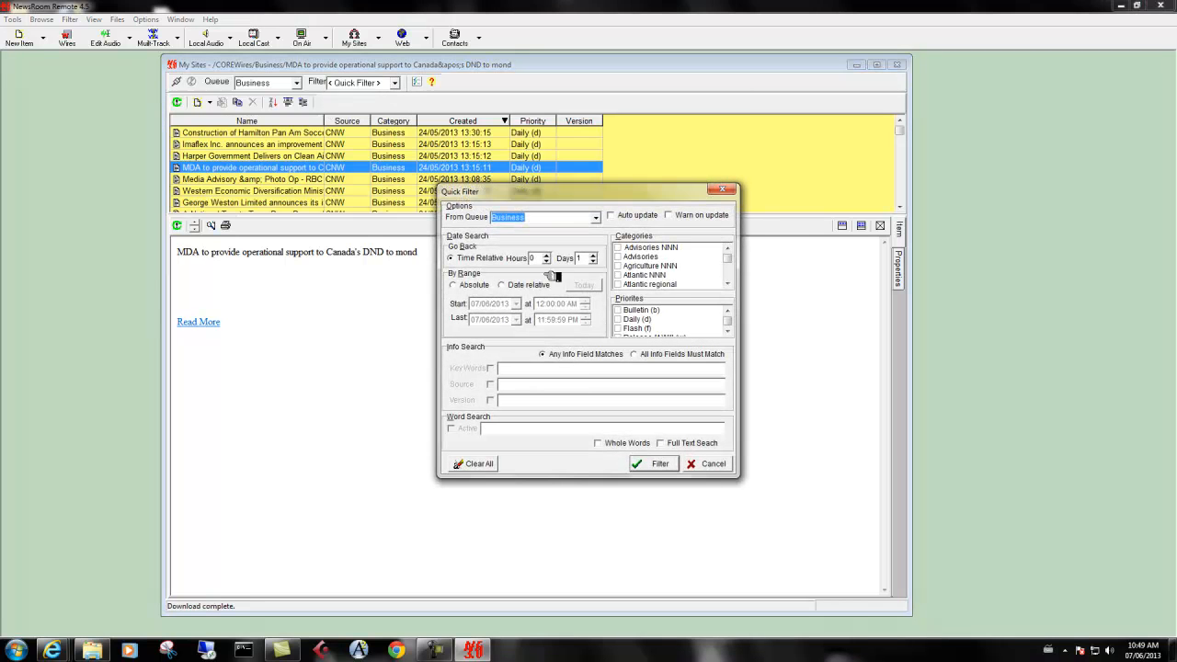
pyautogui.click(514, 431)
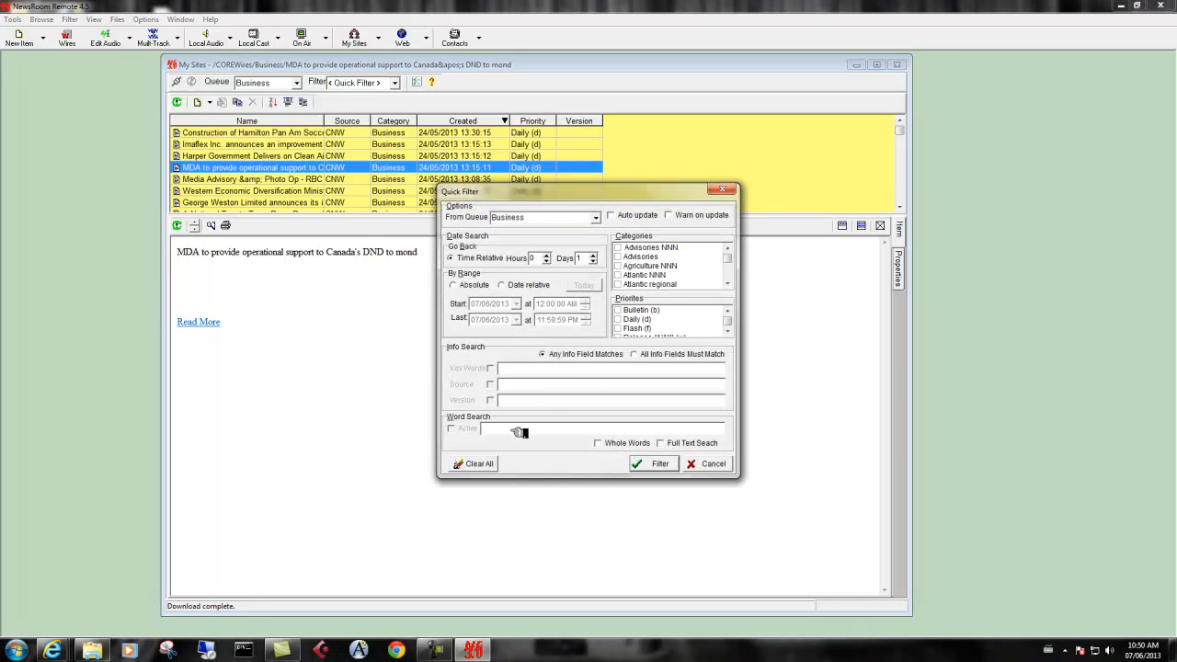
pyautogui.write('D')
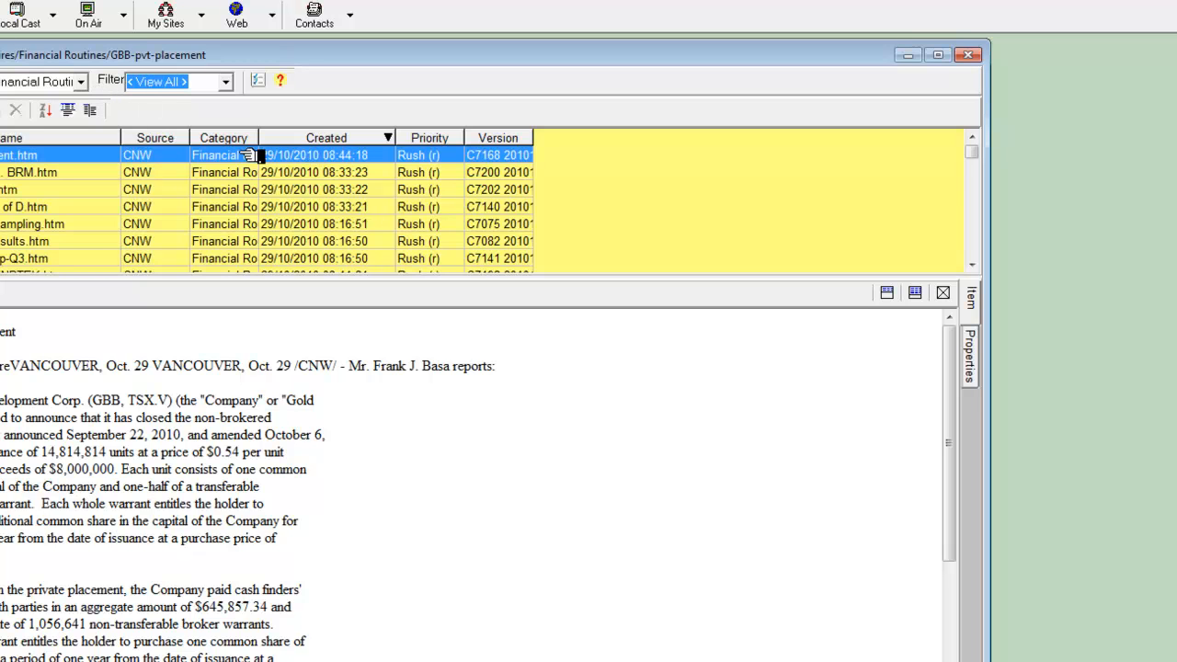
# Start a quick filter on the Financial Routines queue using an absolute date range that starts on 07/06/2009
pyautogui.click(226, 83)
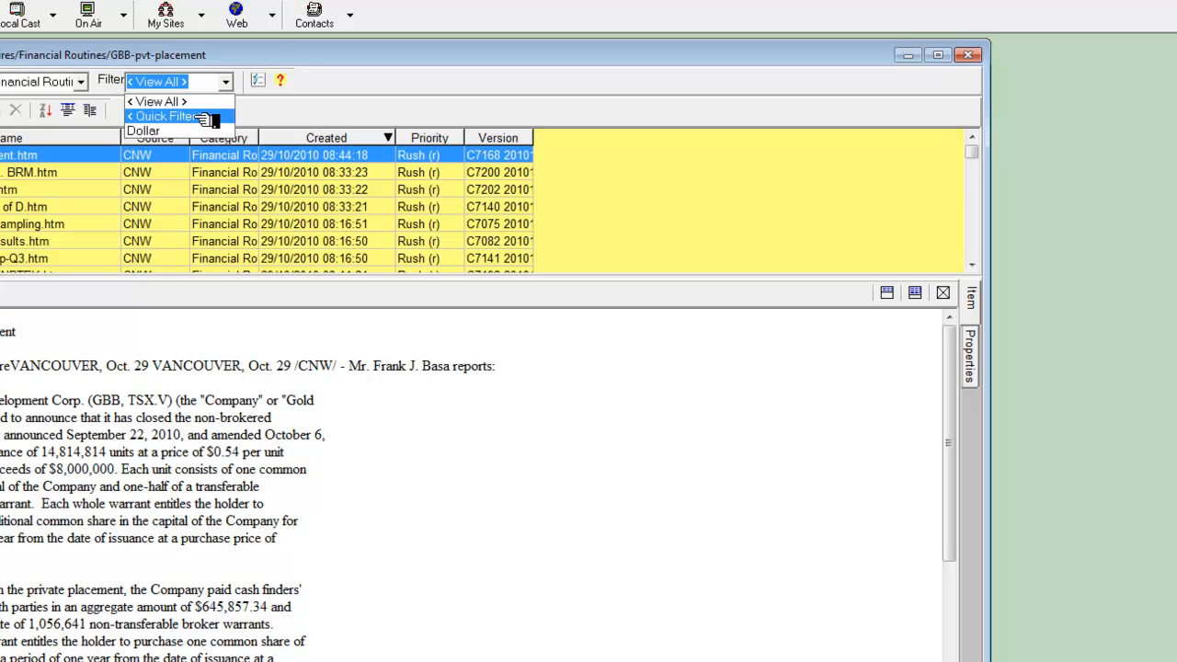
pyautogui.click(202, 118)
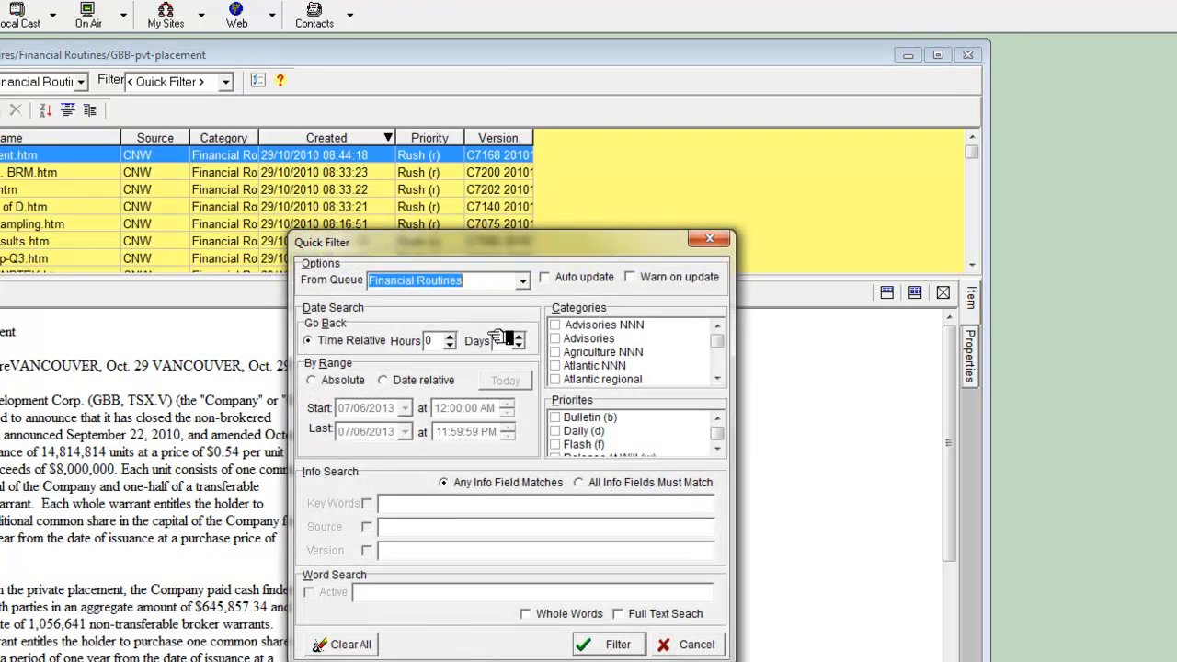
pyautogui.click(516, 337)
pyautogui.click(352, 382)
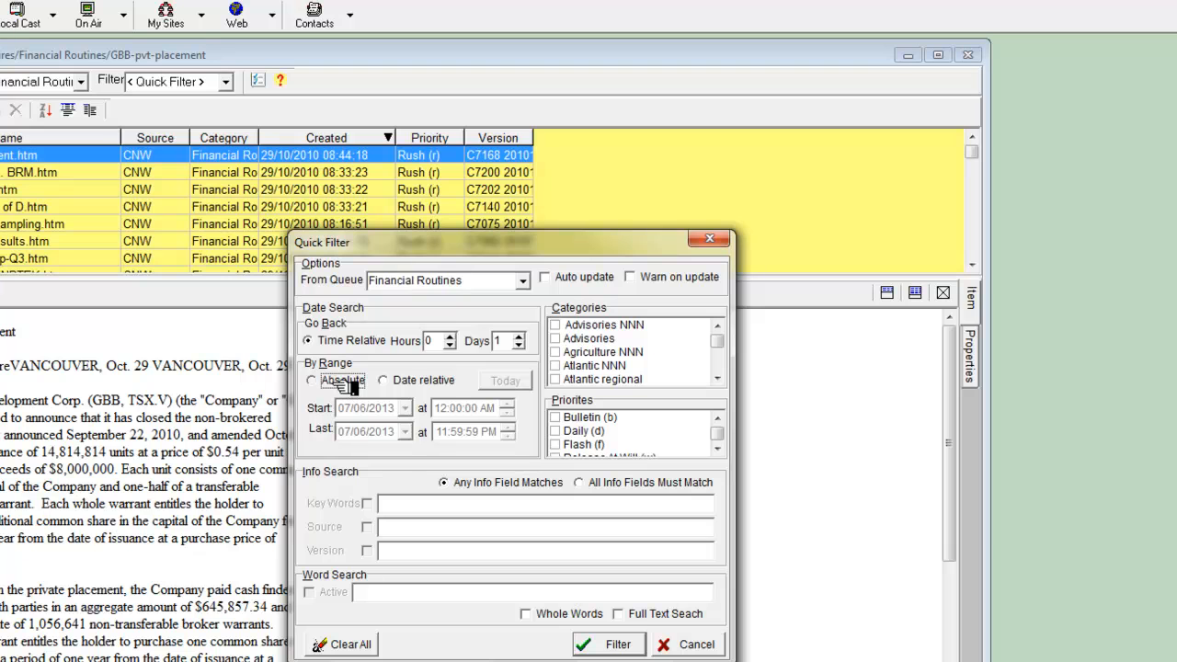
pyautogui.click(405, 407)
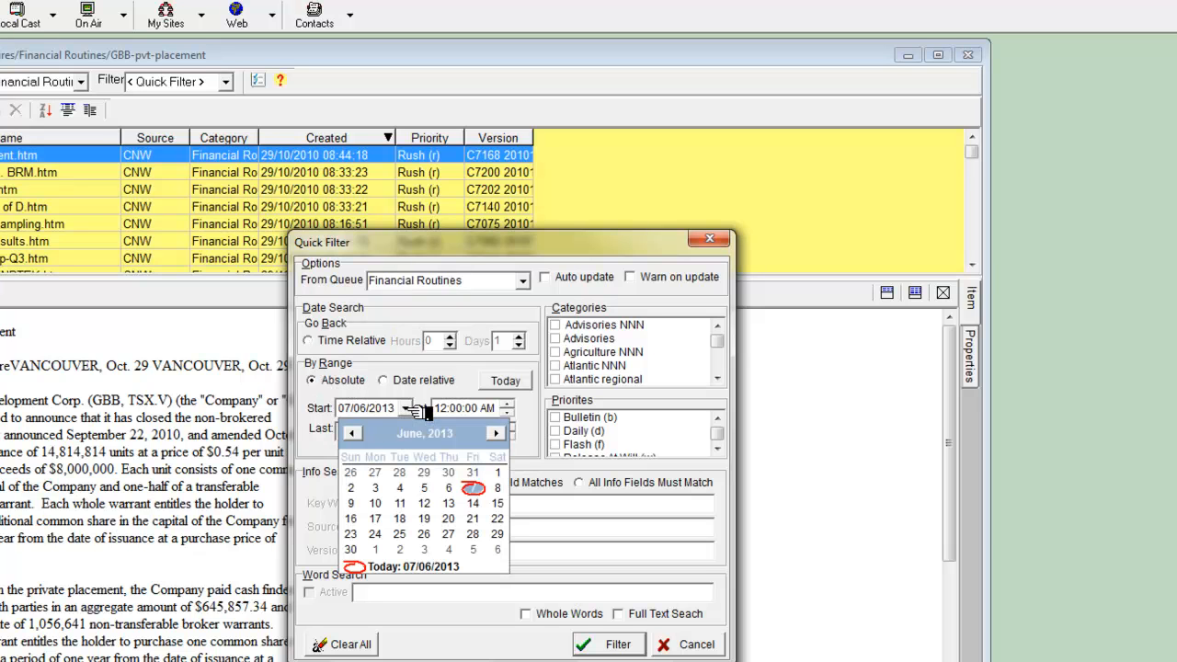
pyautogui.click(443, 433)
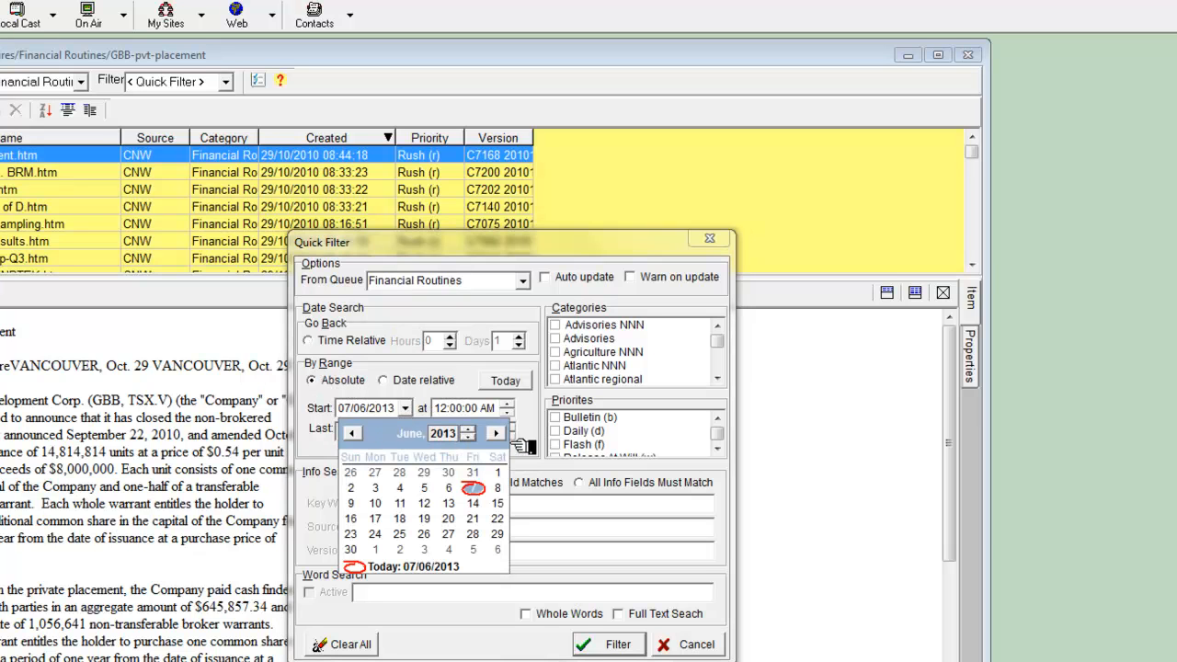
pyautogui.click(469, 437)
pyautogui.click(469, 437)
pyautogui.click(469, 437)
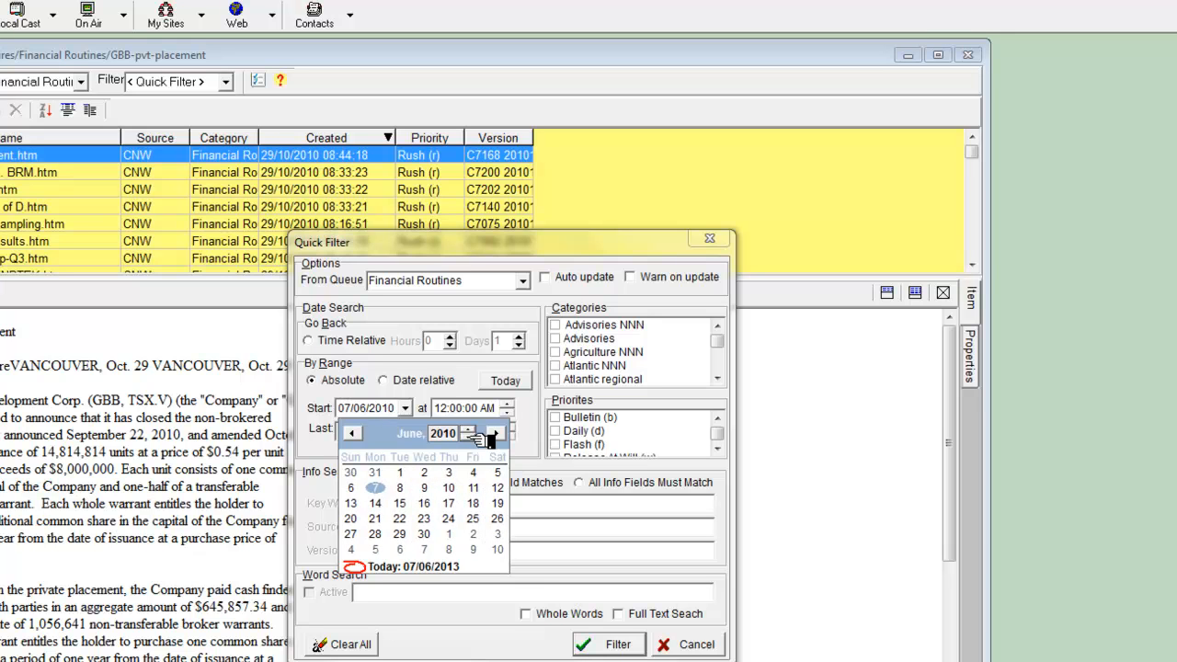
pyautogui.click(469, 438)
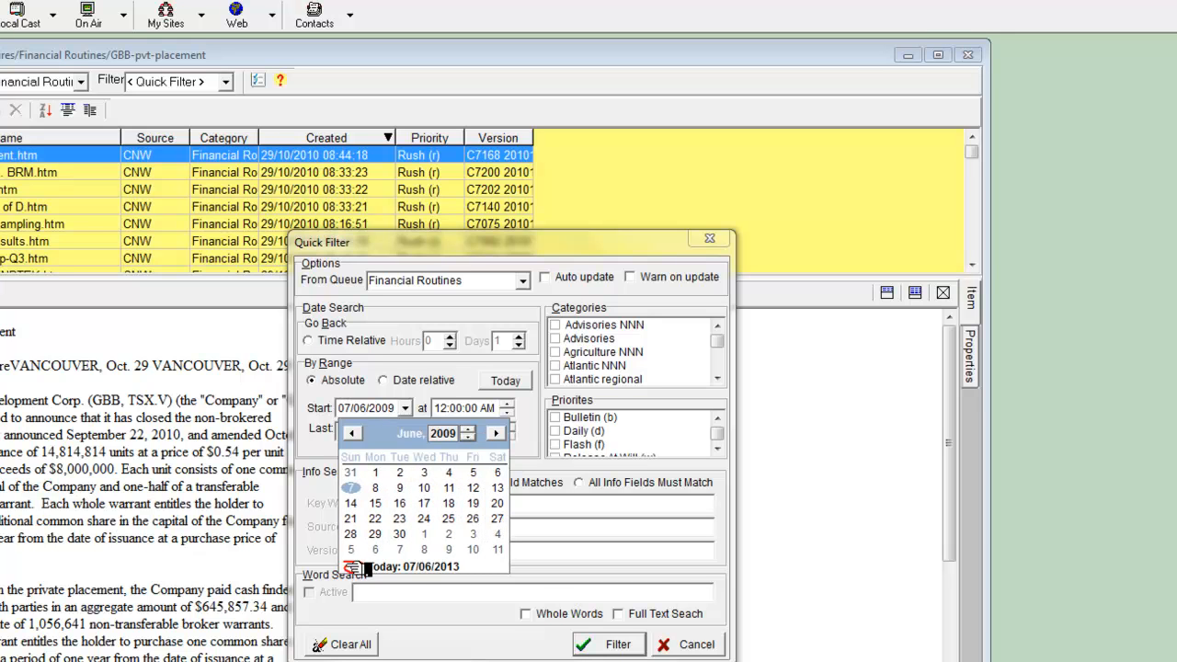
pyautogui.click(515, 554)
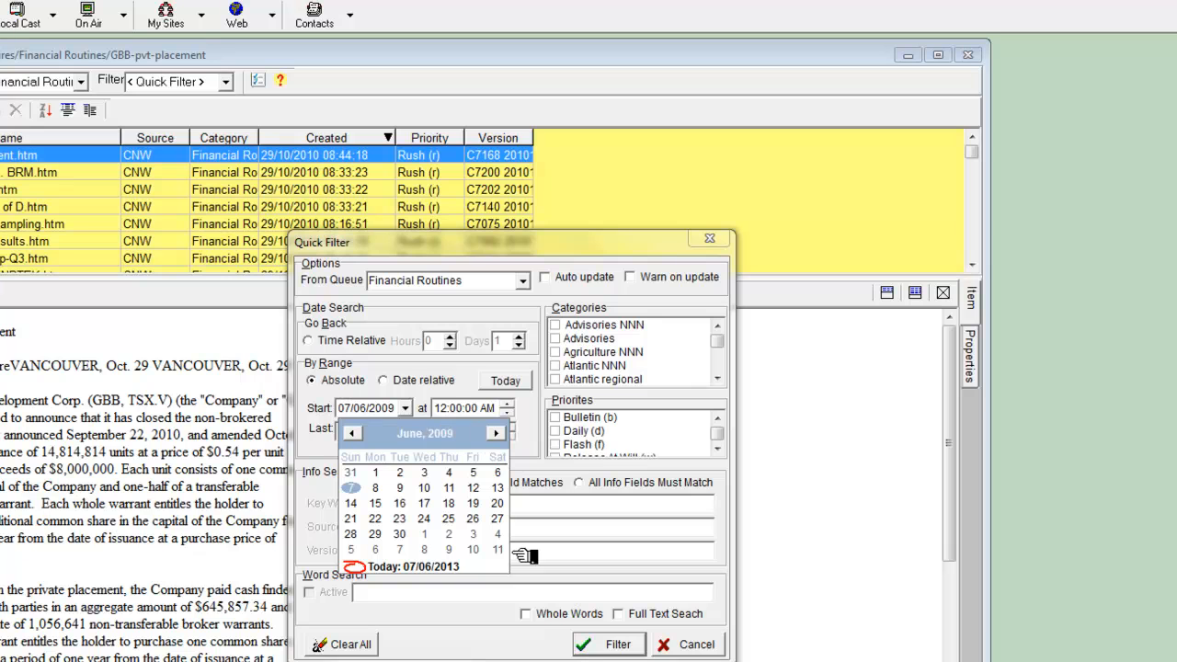
pyautogui.click(449, 377)
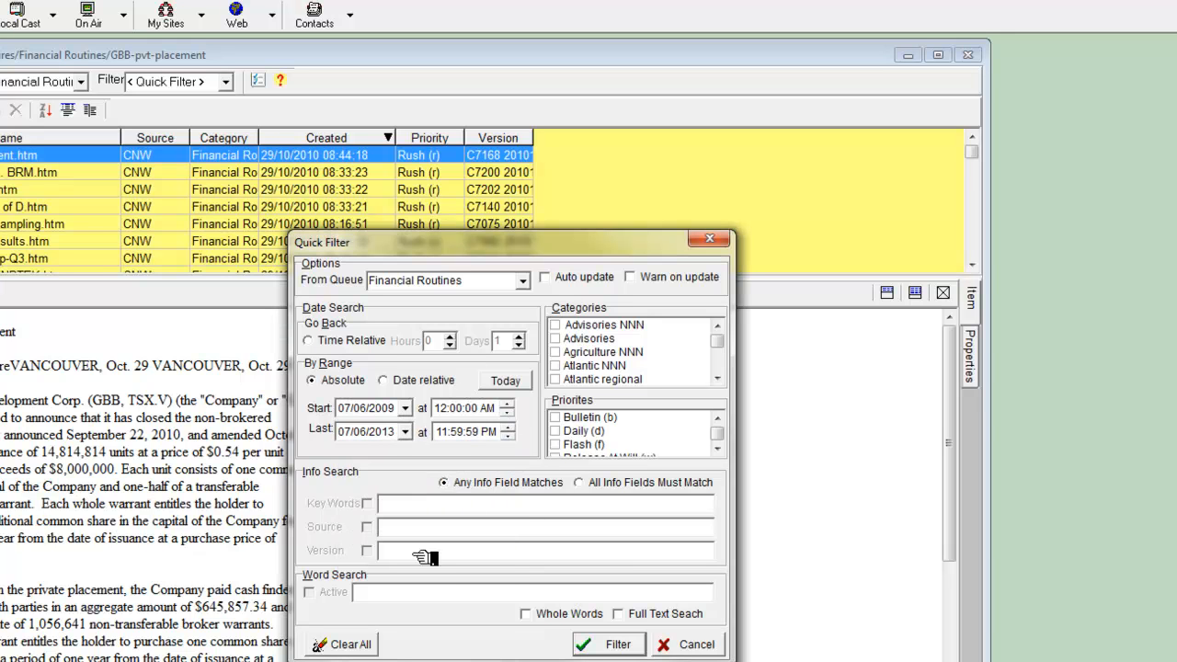
# Enter DOL as the word search text and apply the quick filter
pyautogui.click(403, 591)
pyautogui.write('bank')
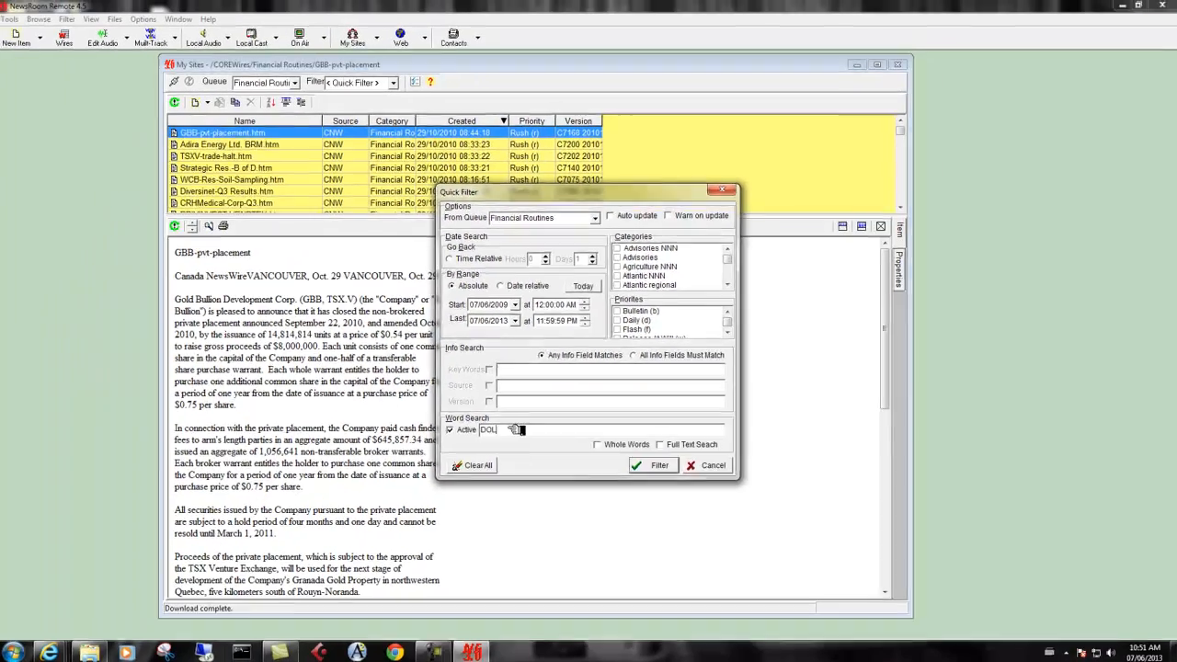
pyautogui.click(611, 645)
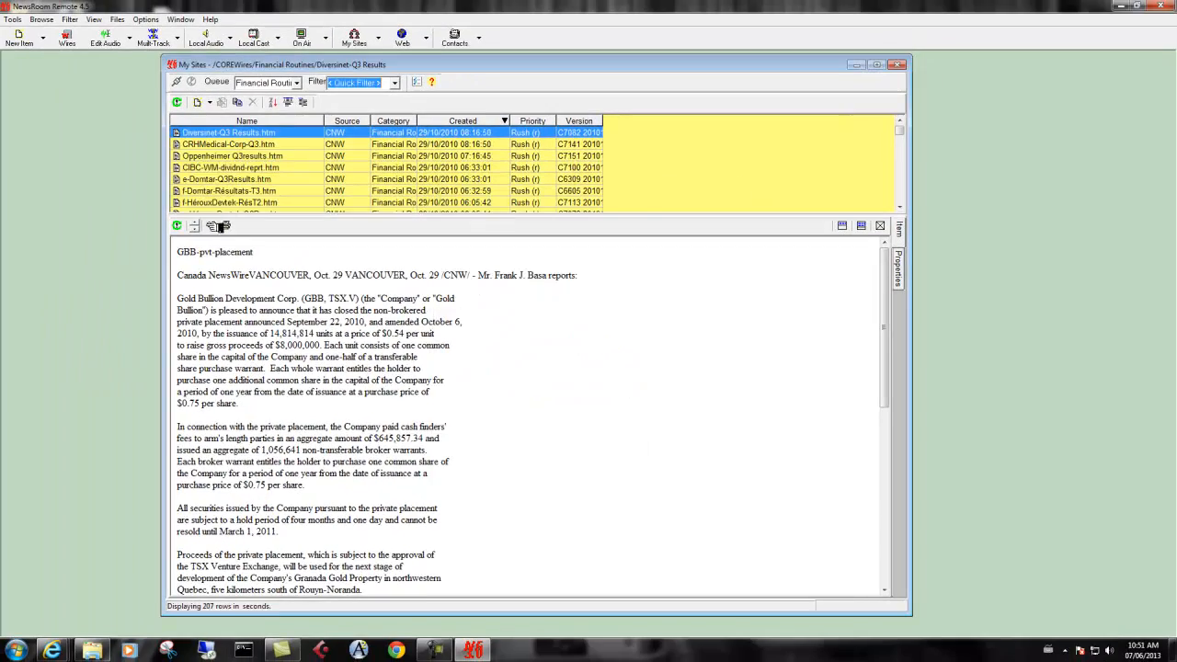
# Preview the filtered stories f-Domtar-Résultats-T3, CIBC-WM-dividnd-reprt, Oppenheimer Q3results and CRHMedical-Corp-Q3
pyautogui.click(210, 190)
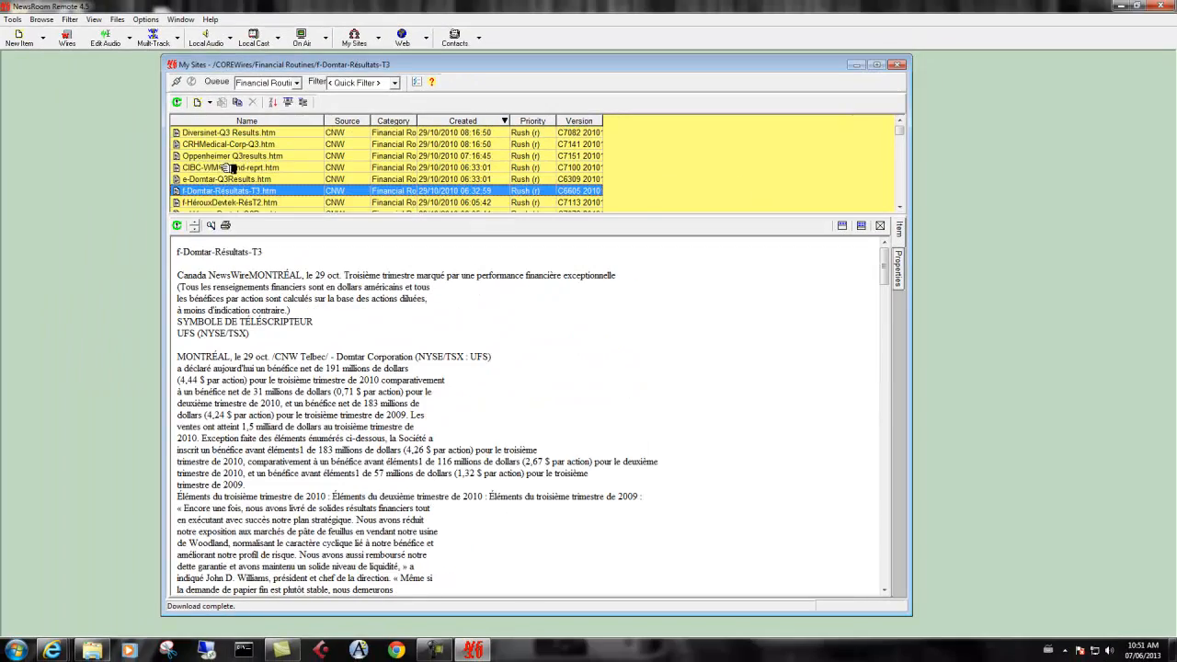
pyautogui.click(228, 167)
pyautogui.click(235, 156)
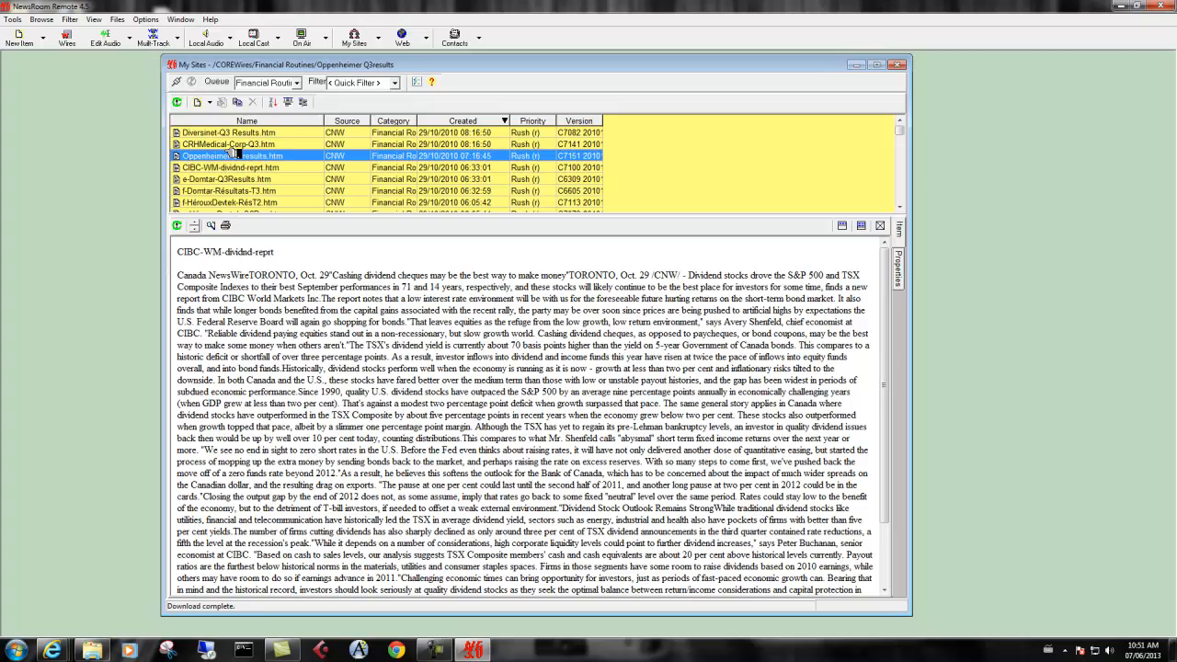
pyautogui.click(235, 145)
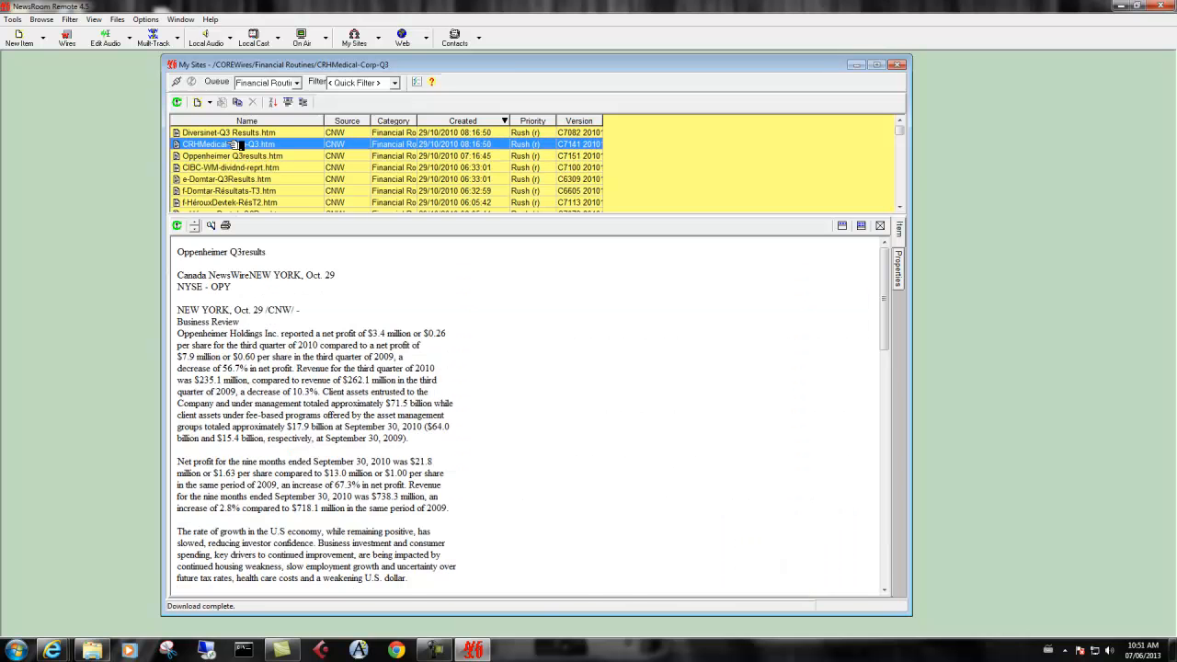
# Apply the saved Dollar filter to the Financial Routines queue and switch the filter back to View All
pyautogui.click(297, 83)
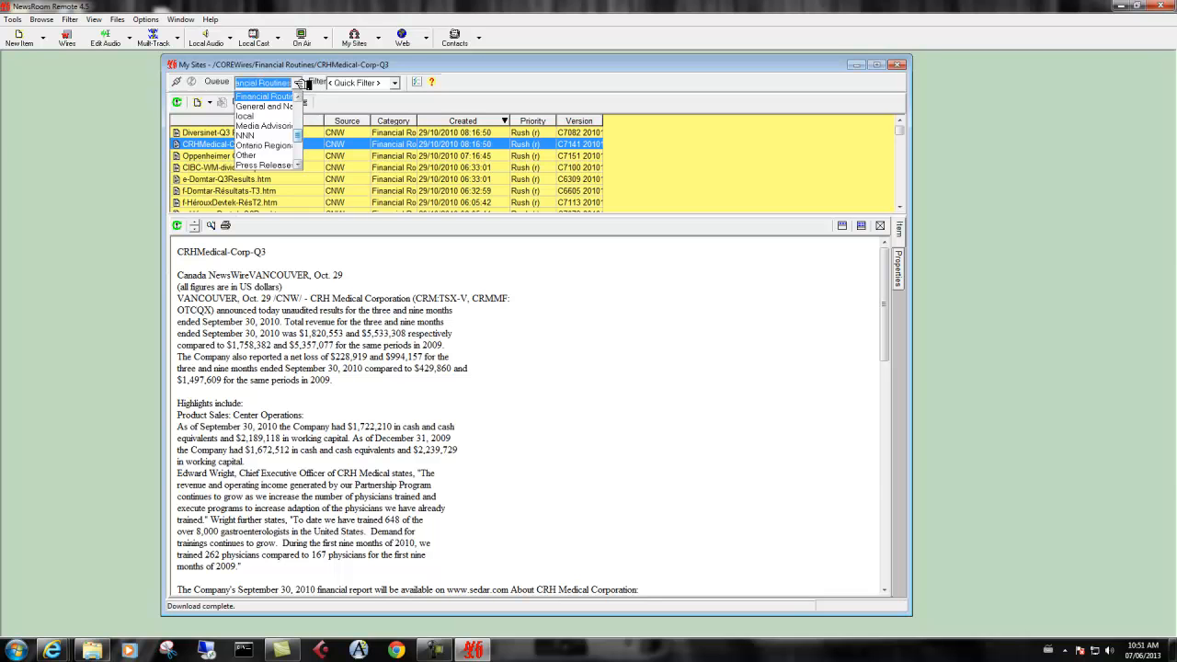
pyautogui.click(299, 85)
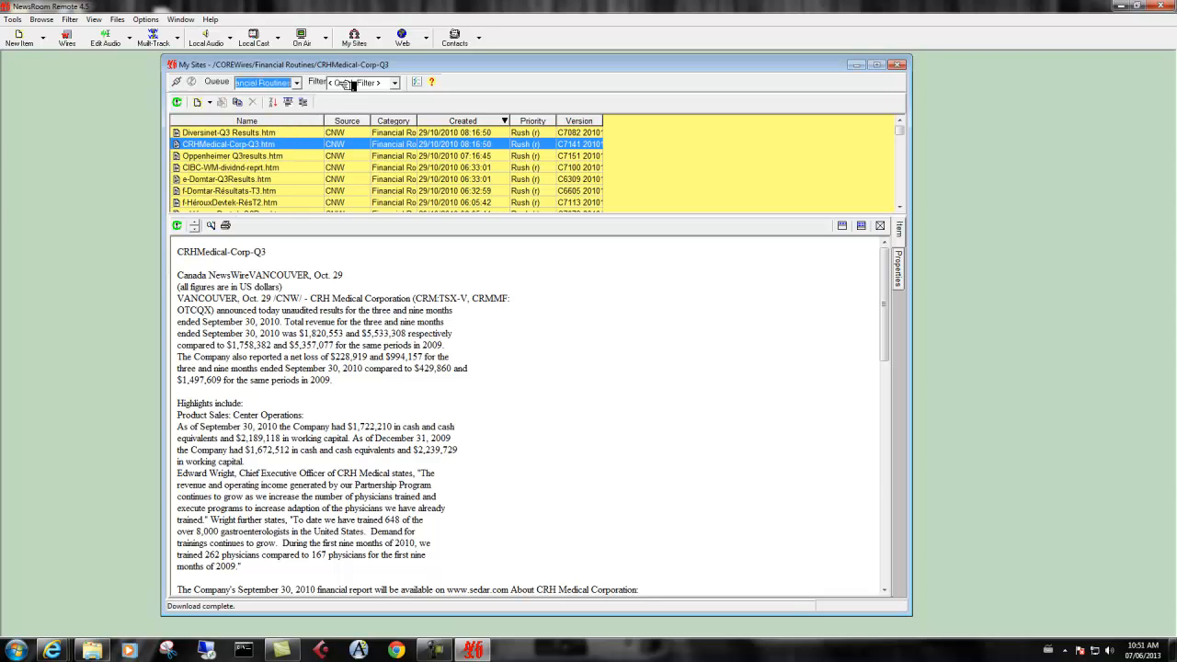
pyautogui.click(402, 82)
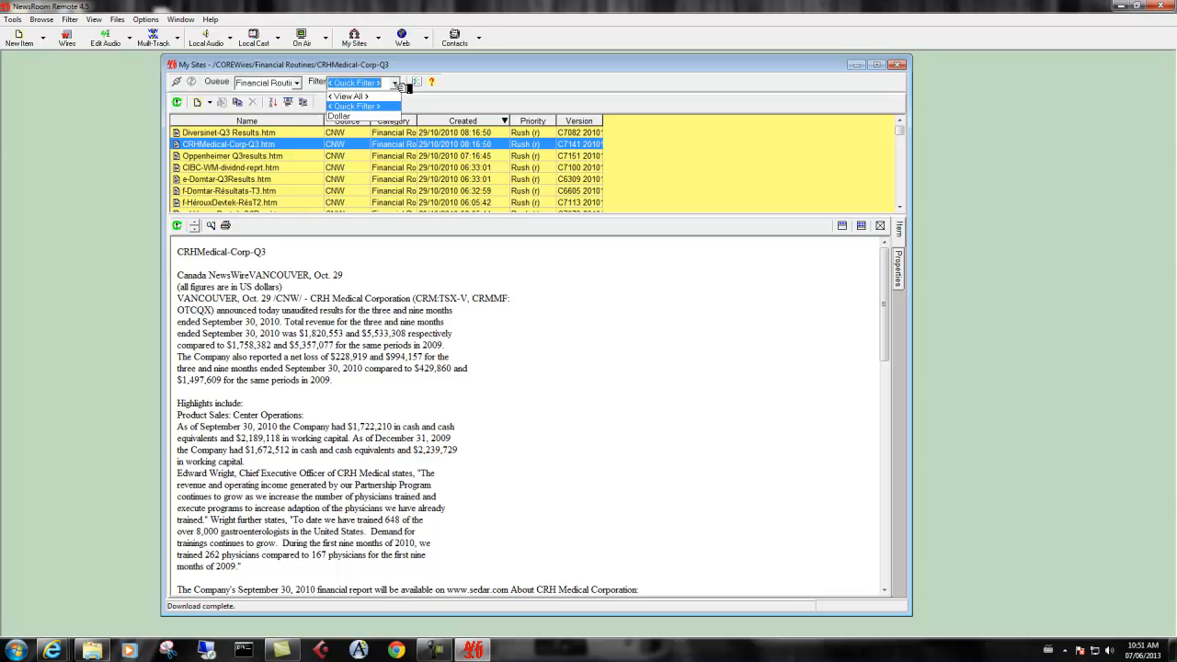
pyautogui.click(353, 117)
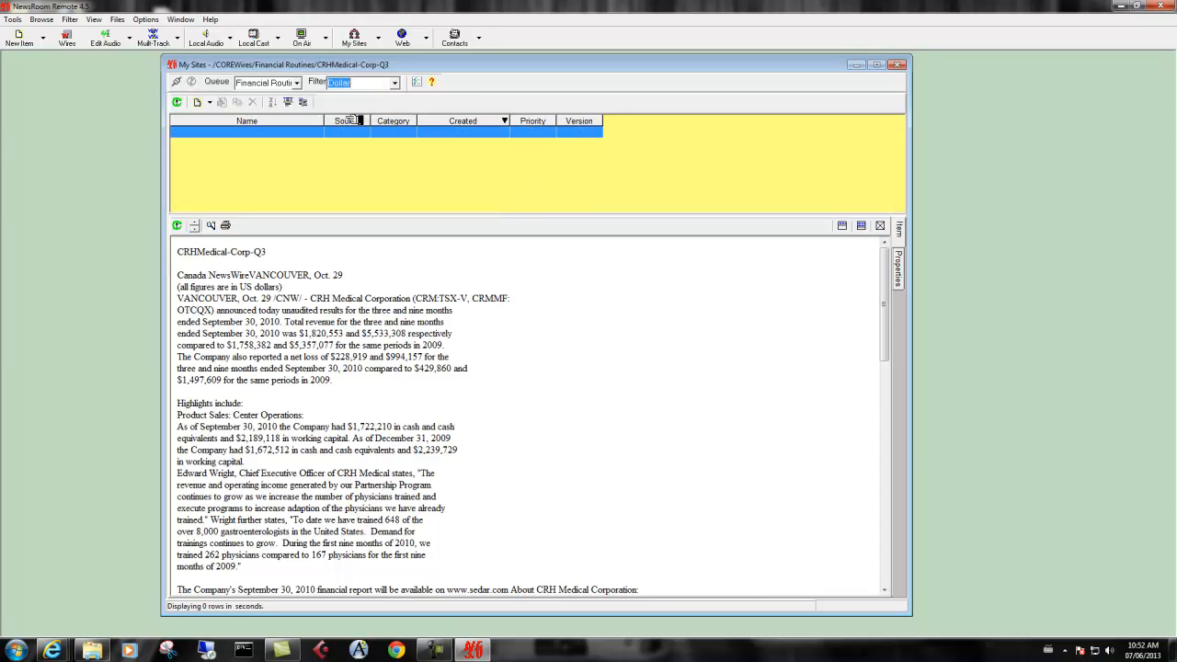
pyautogui.click(402, 83)
pyautogui.click(352, 95)
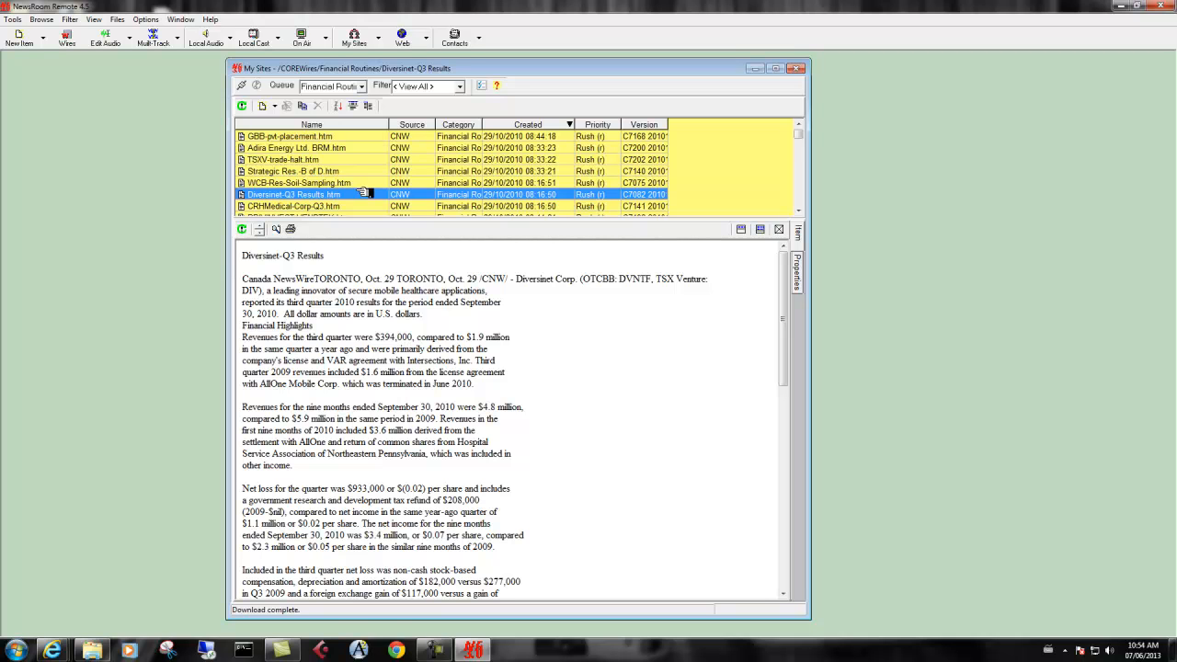
# Select the CRHMedical-Corp-Q3 story and open a copy of it in the editor
pyautogui.click(347, 172)
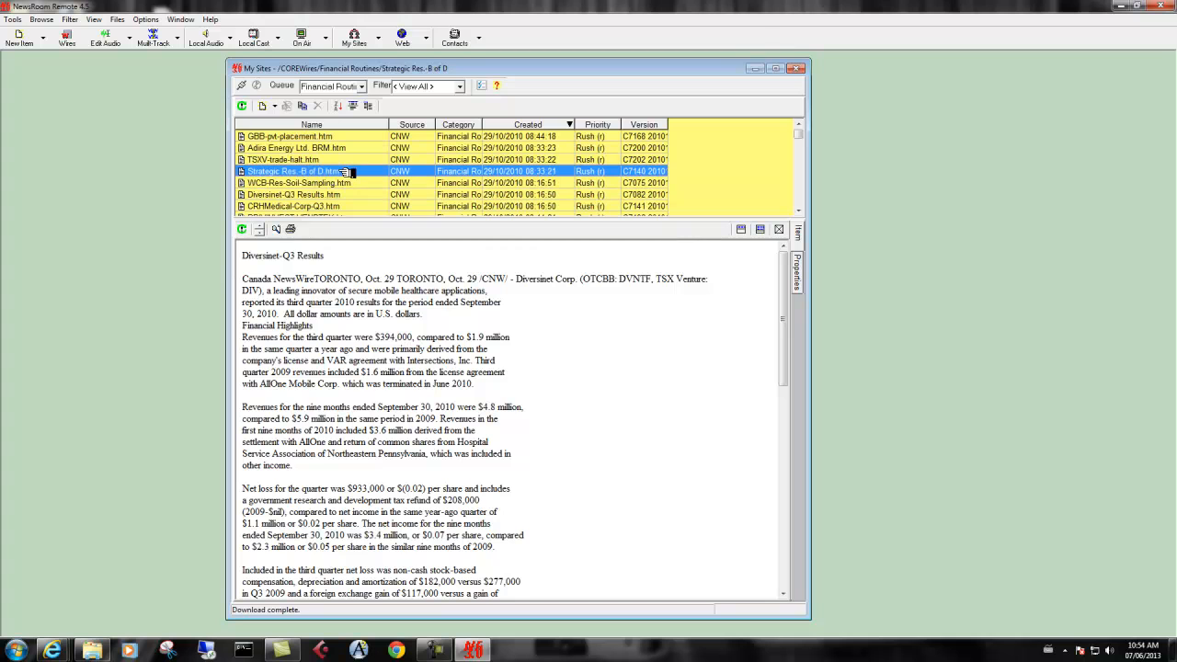
pyautogui.click(350, 206)
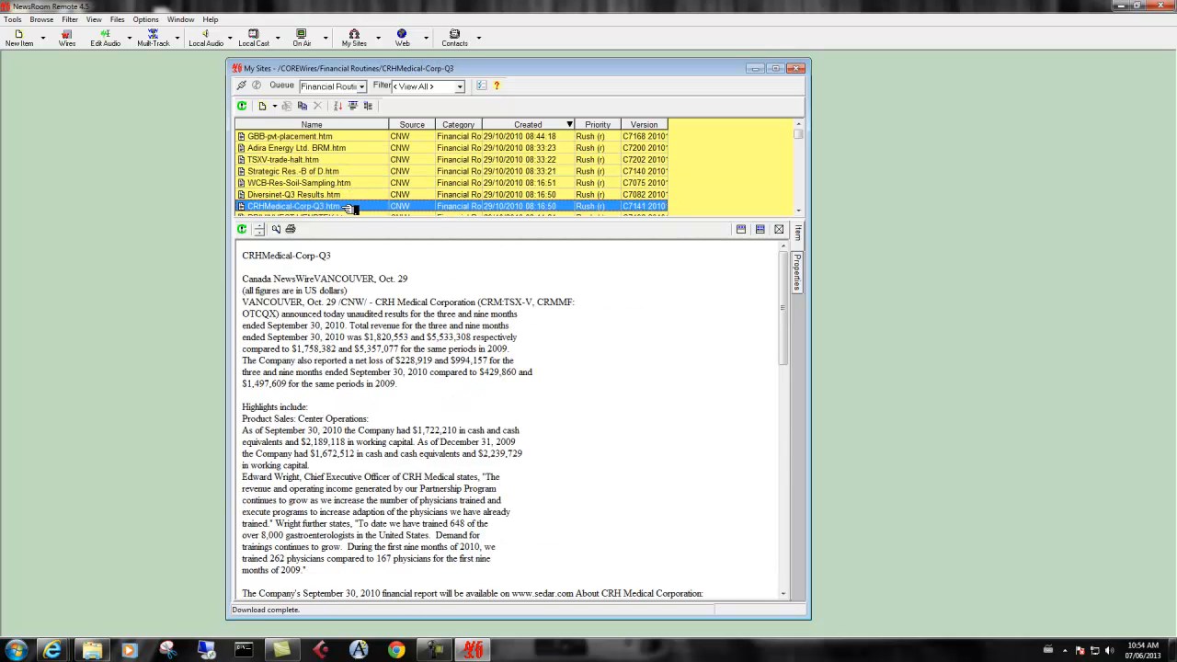
pyautogui.rightClick(347, 207)
pyautogui.click(365, 250)
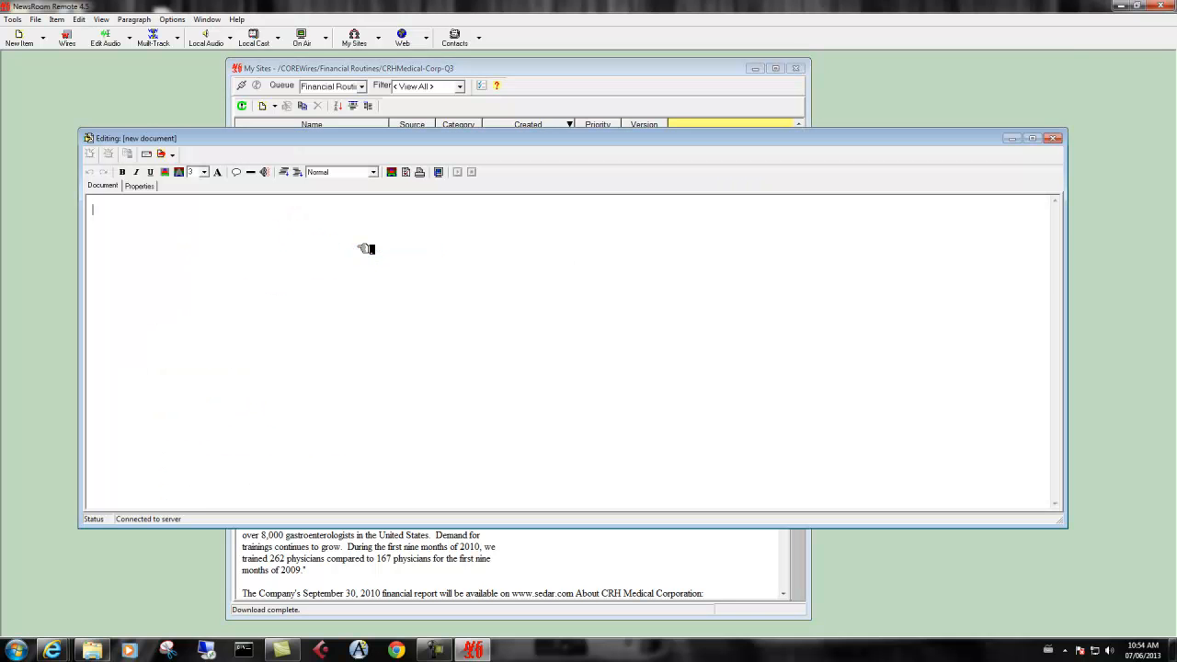
# Delete the story's opening text above "Product Sales: Center Operations" and insert blank lines in its place
pyautogui.moveTo(109, 210); pyautogui.dragTo(453, 359)
pyautogui.press('Delete')
pyautogui.press('Return')
pyautogui.press('Return')
pyautogui.press('Return')
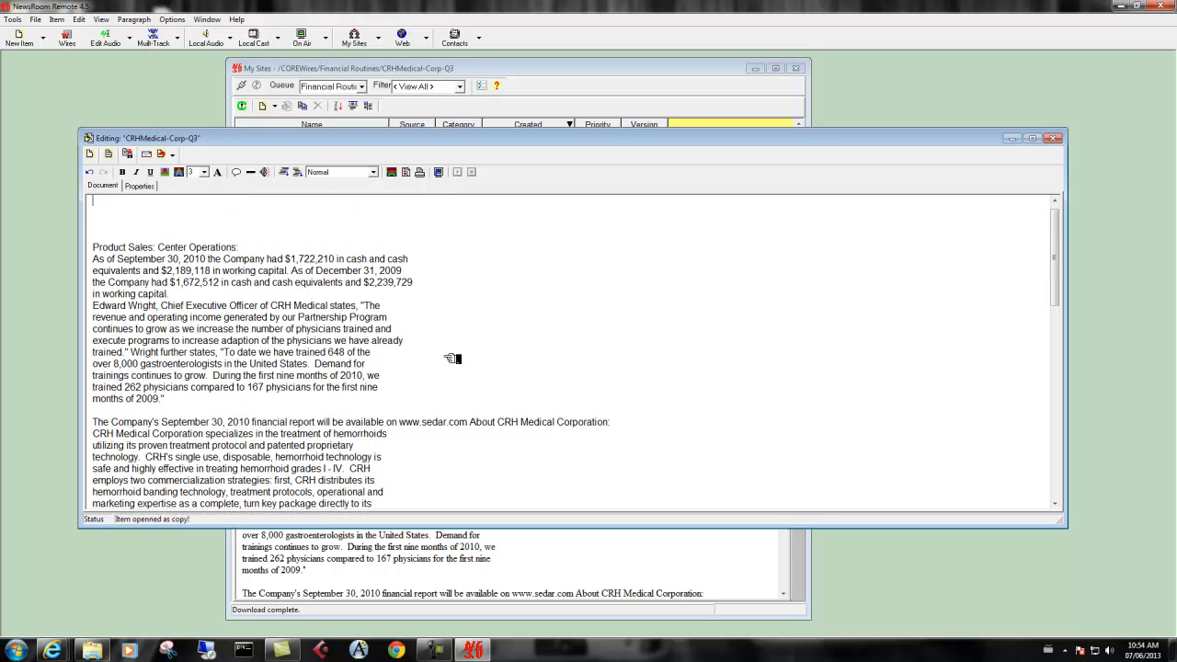
# Write "My Story." at the beginning of the document, followed by blank lines
pyautogui.click(157, 212)
pyautogui.write('My Story.')
pyautogui.press('Return')
pyautogui.press('Return')
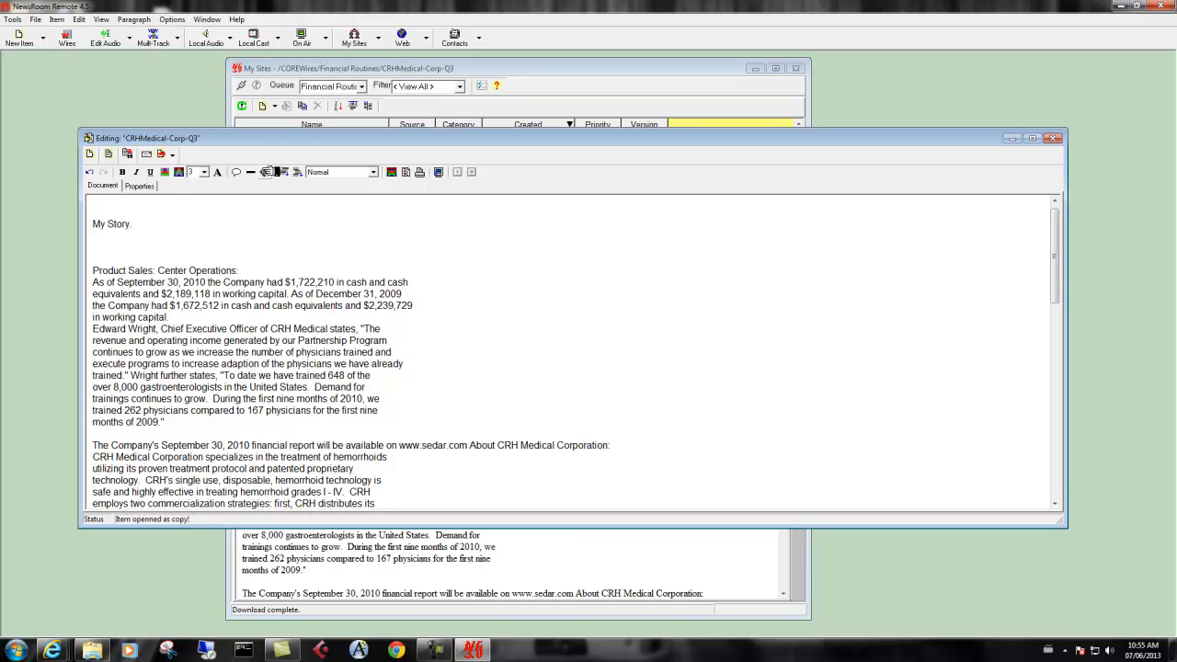
# Insert the TREES 3 - DAWSON clip from the Local Audio playlist below the "My Story." line
pyautogui.click(265, 171)
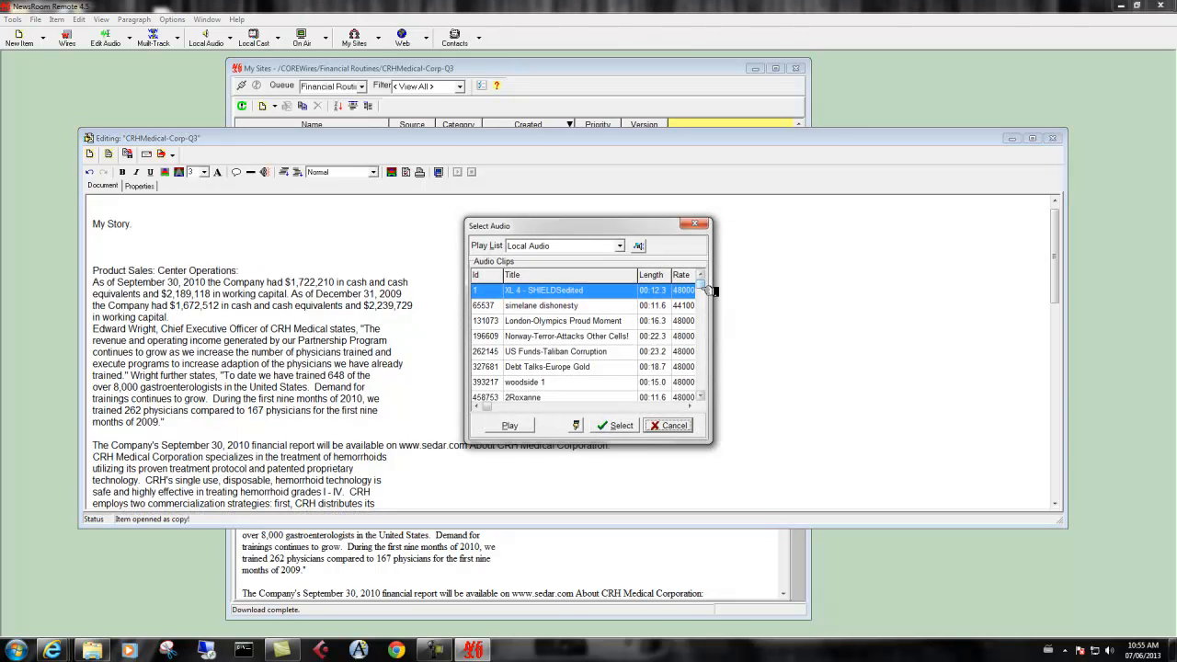
pyautogui.moveTo(701, 286); pyautogui.dragTo(706, 373)
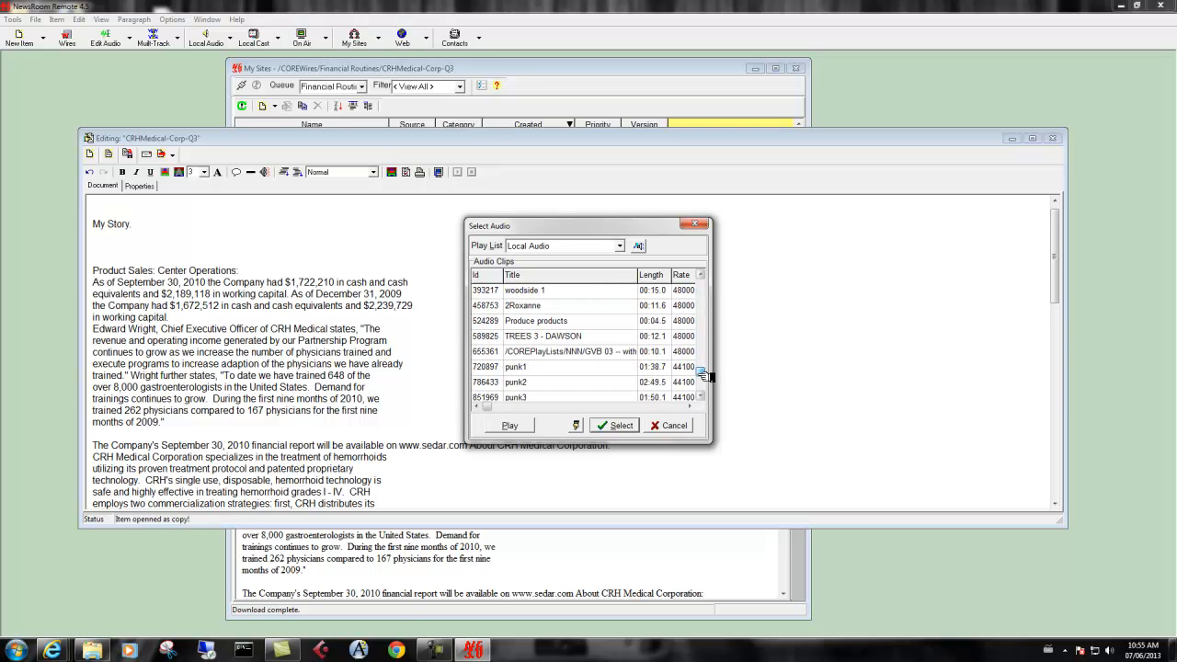
pyautogui.click(563, 337)
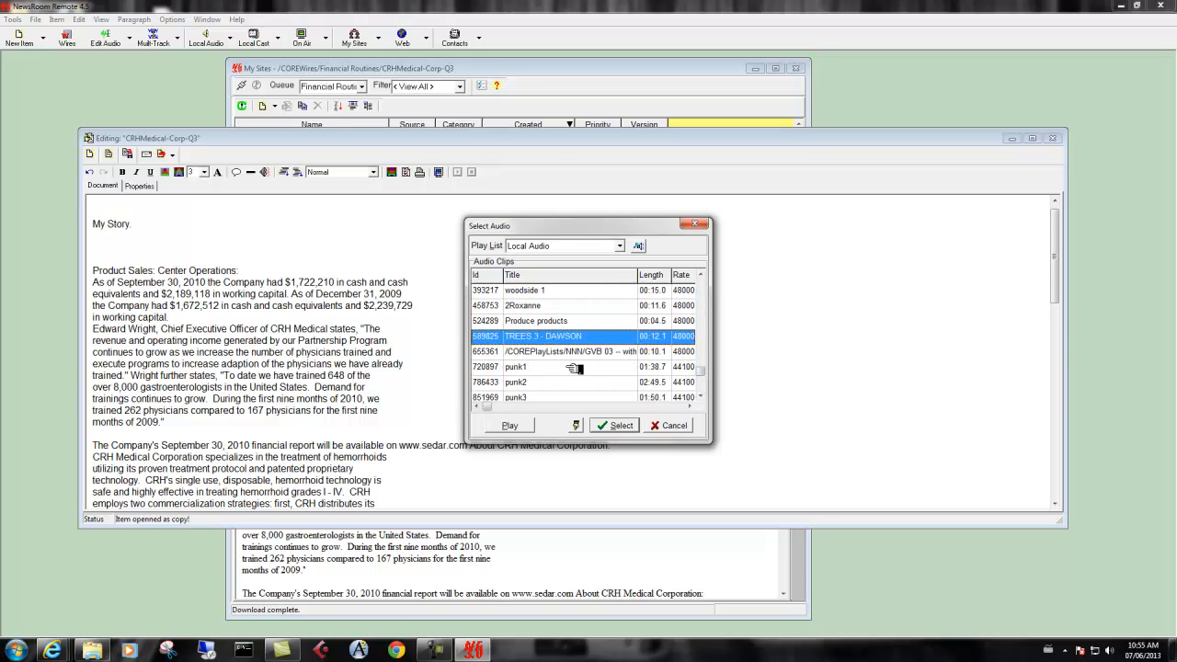
pyautogui.click(619, 425)
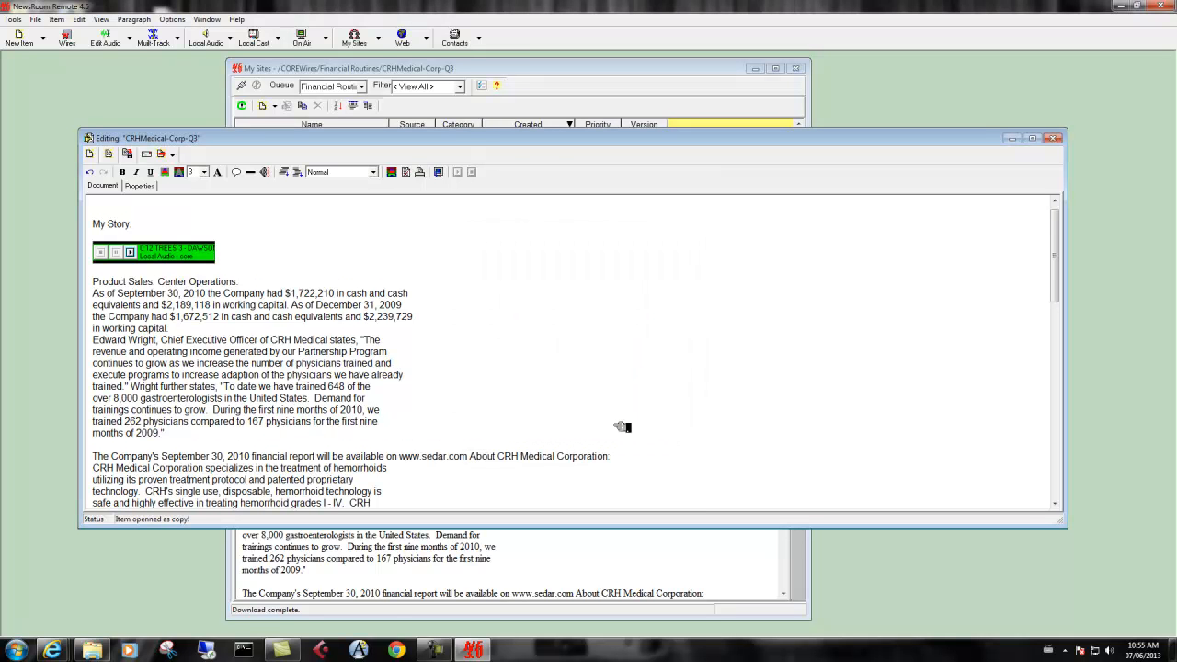
# Start saving the story to My Group and copy its audio to the VeryLargeClips playlist, forcing existing audio to upload
pyautogui.click(174, 155)
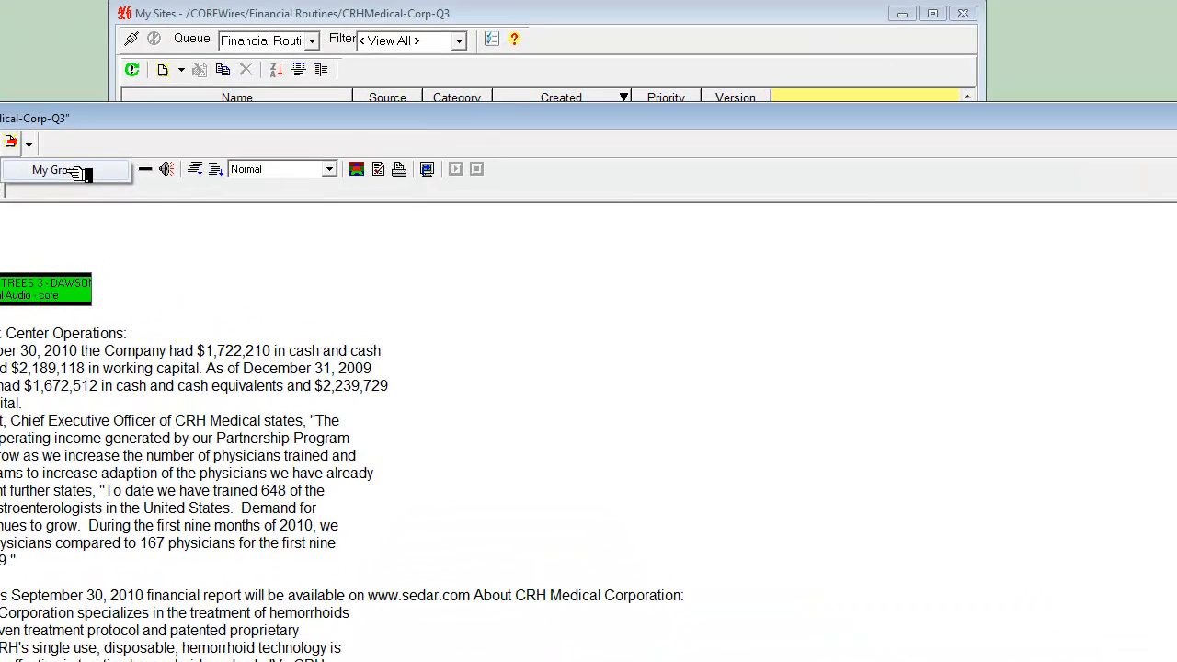
pyautogui.click(208, 174)
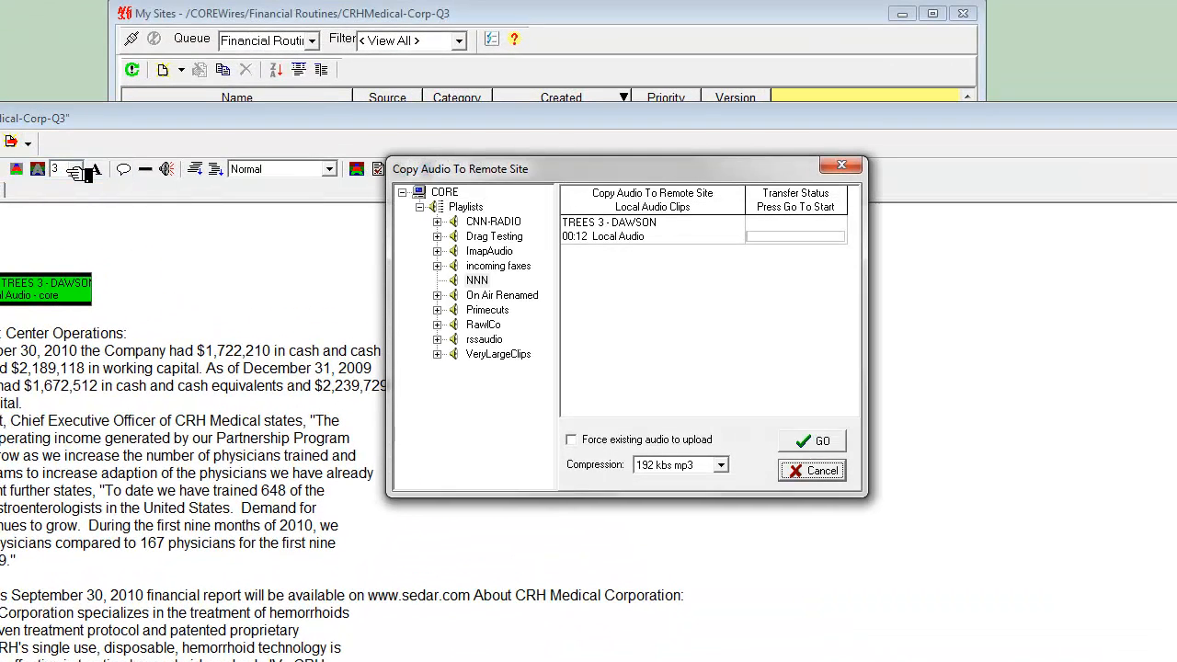
pyautogui.moveTo(462, 173); pyautogui.dragTo(386, 180)
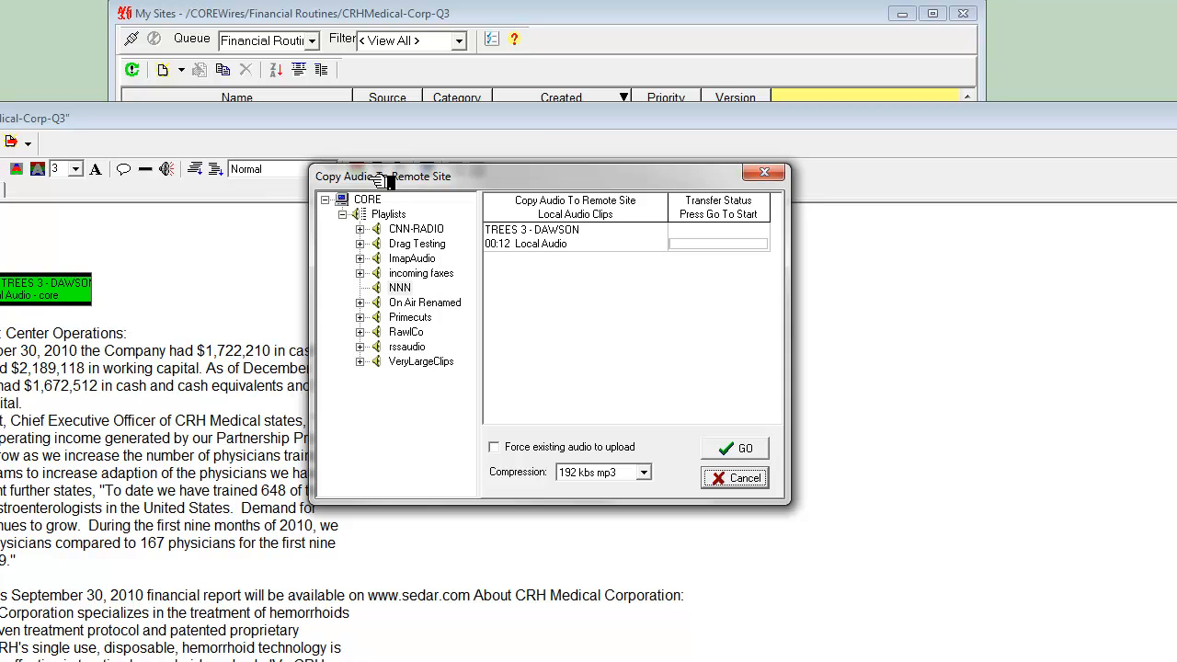
pyautogui.click(412, 364)
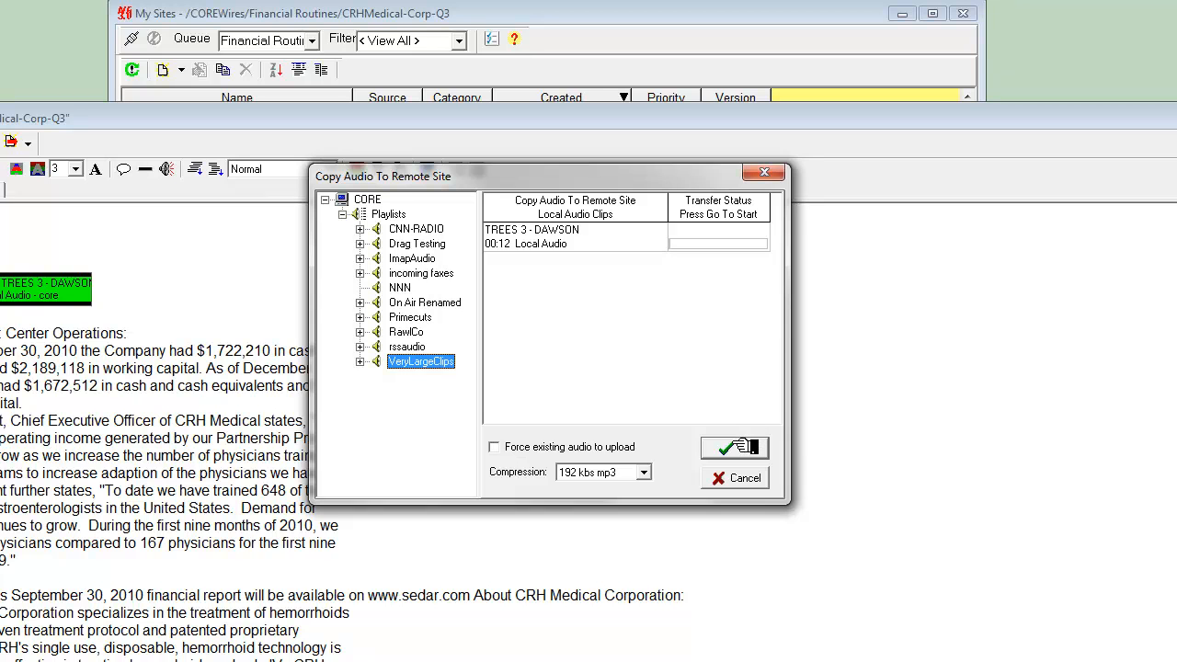
pyautogui.click(605, 448)
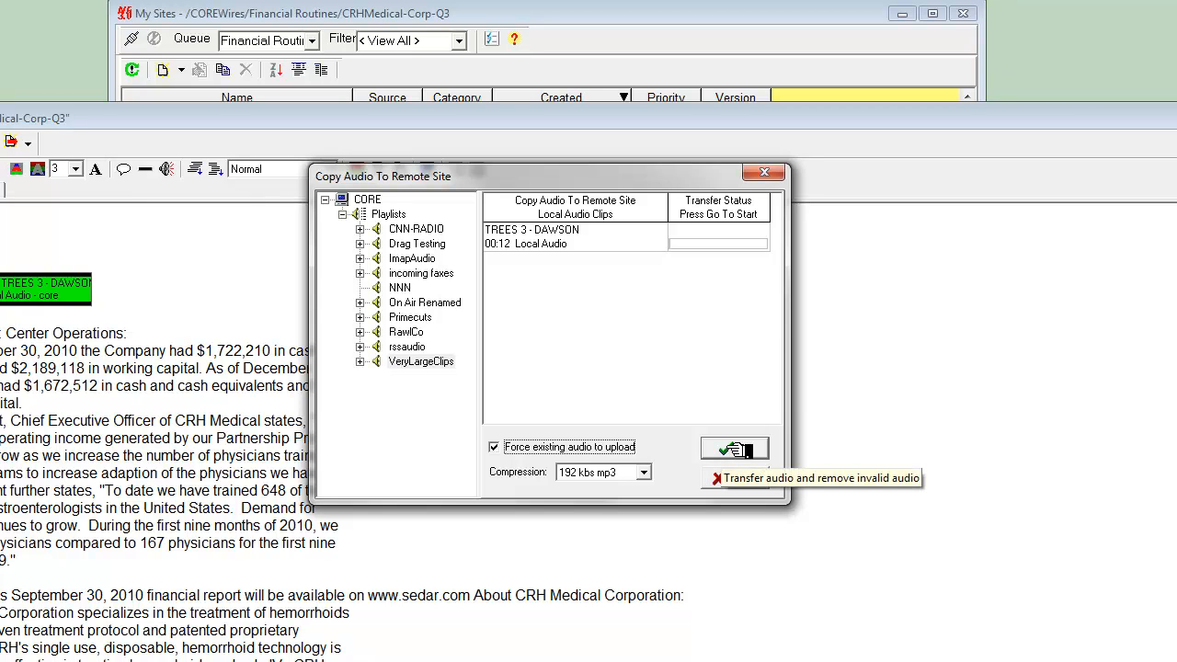
pyautogui.click(740, 449)
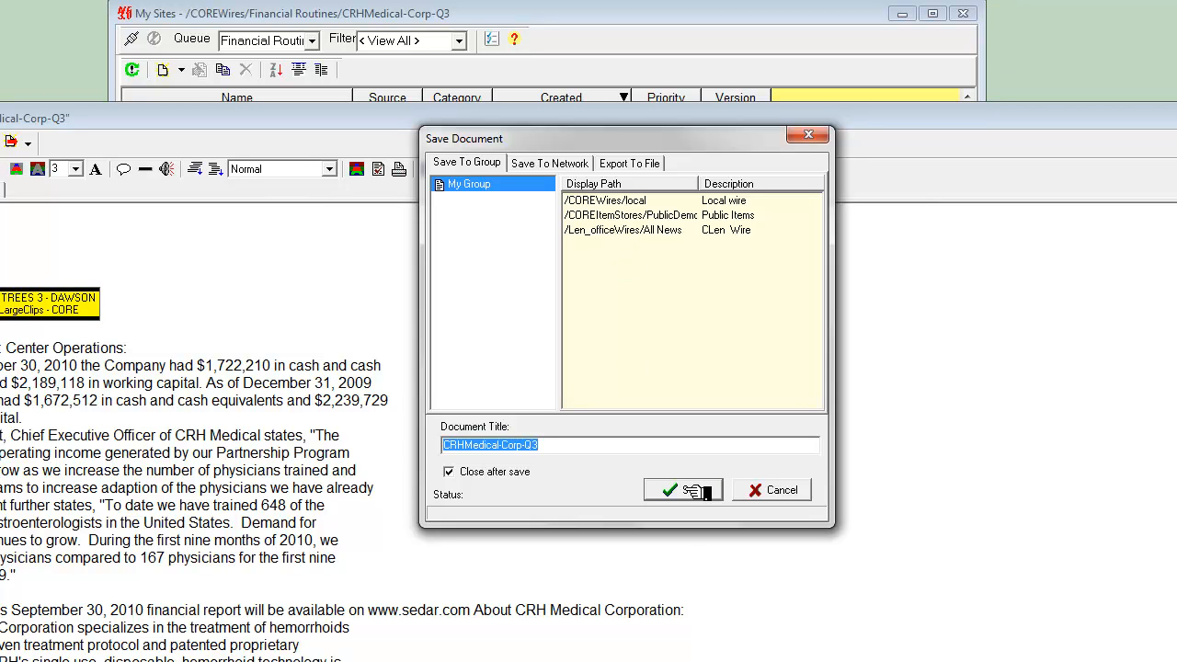
# Turn off Close after save and save the CRHMedical-Corp-Q3 document to My Group
pyautogui.click(457, 473)
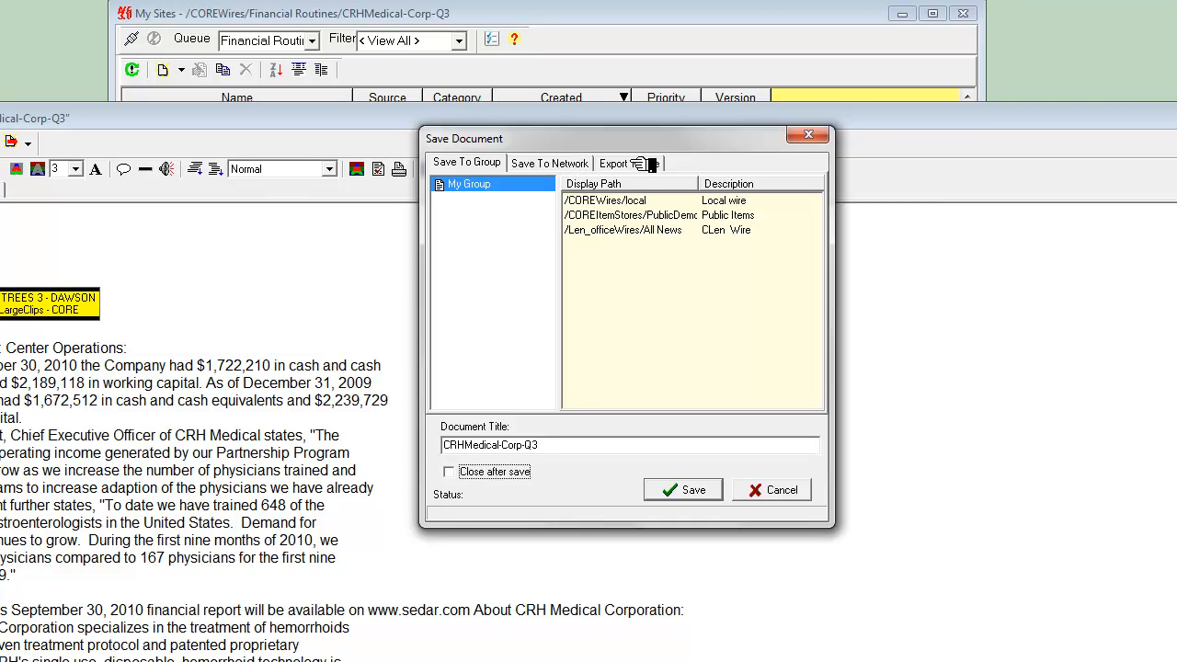
pyautogui.click(691, 492)
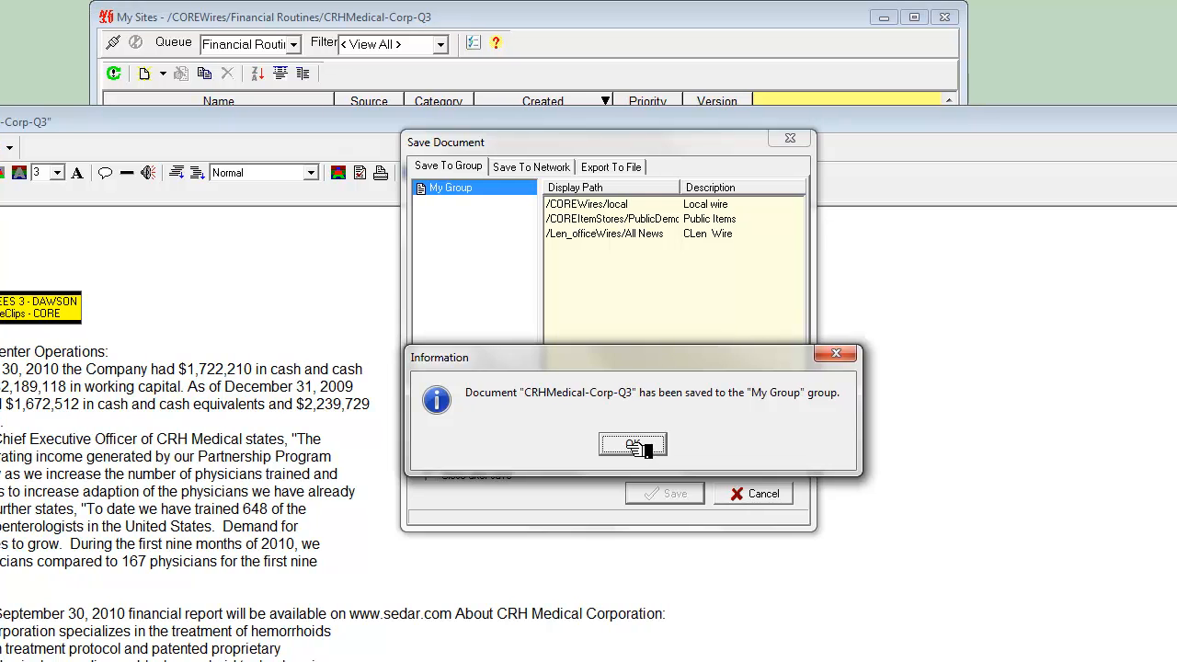
# Save the CRHMedical-Corp-Q3 document to the network under Wires on the CRON Server, then dismiss the save dialog
pyautogui.click(632, 446)
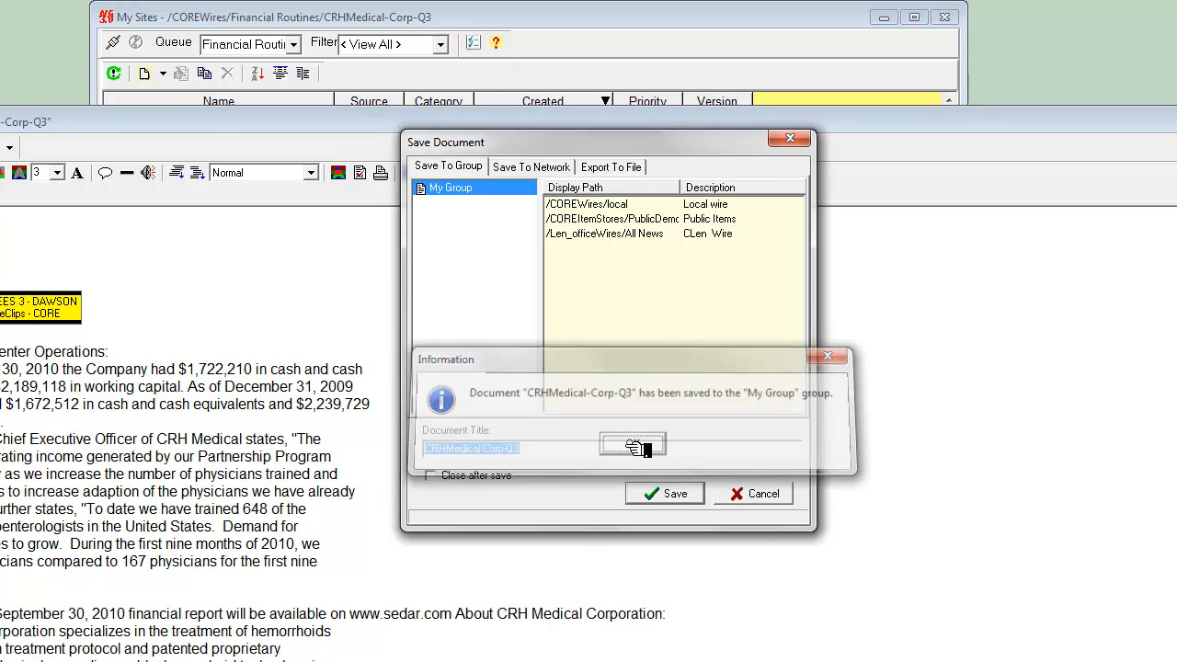
pyautogui.click(541, 167)
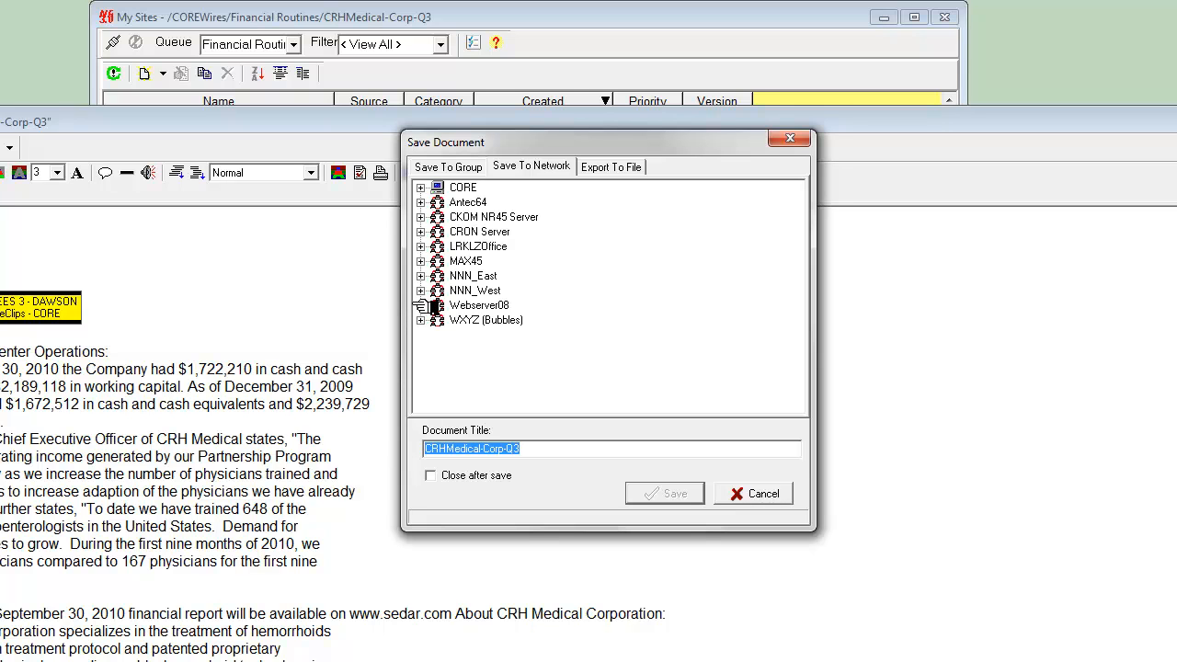
pyautogui.click(421, 232)
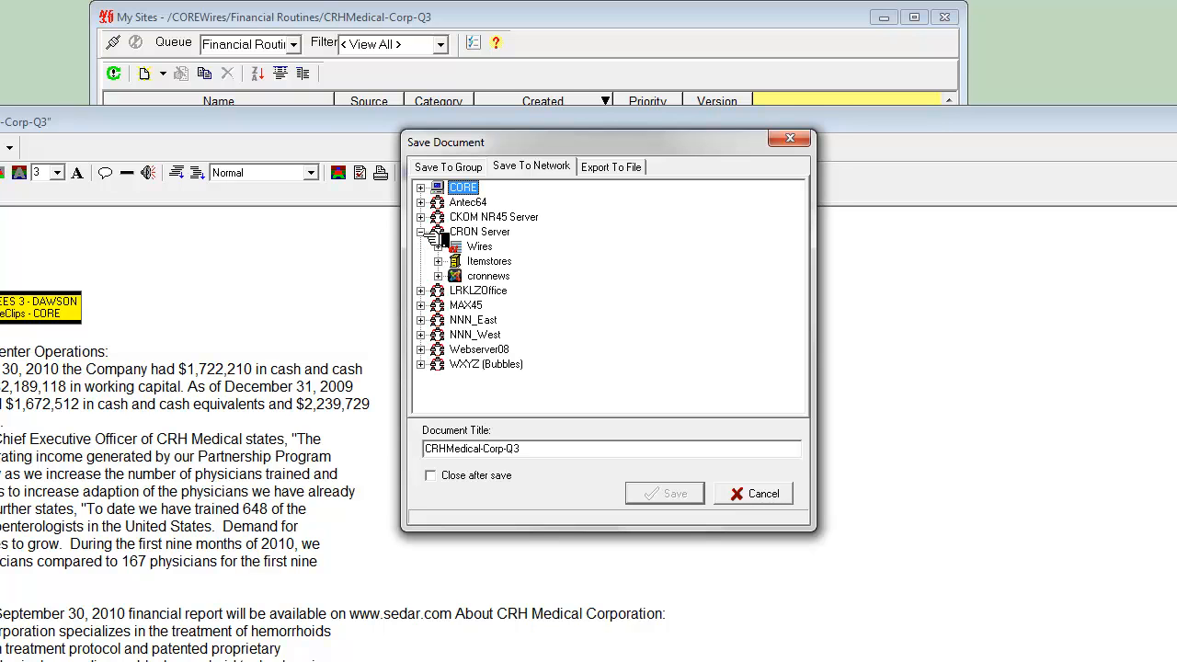
pyautogui.click(478, 250)
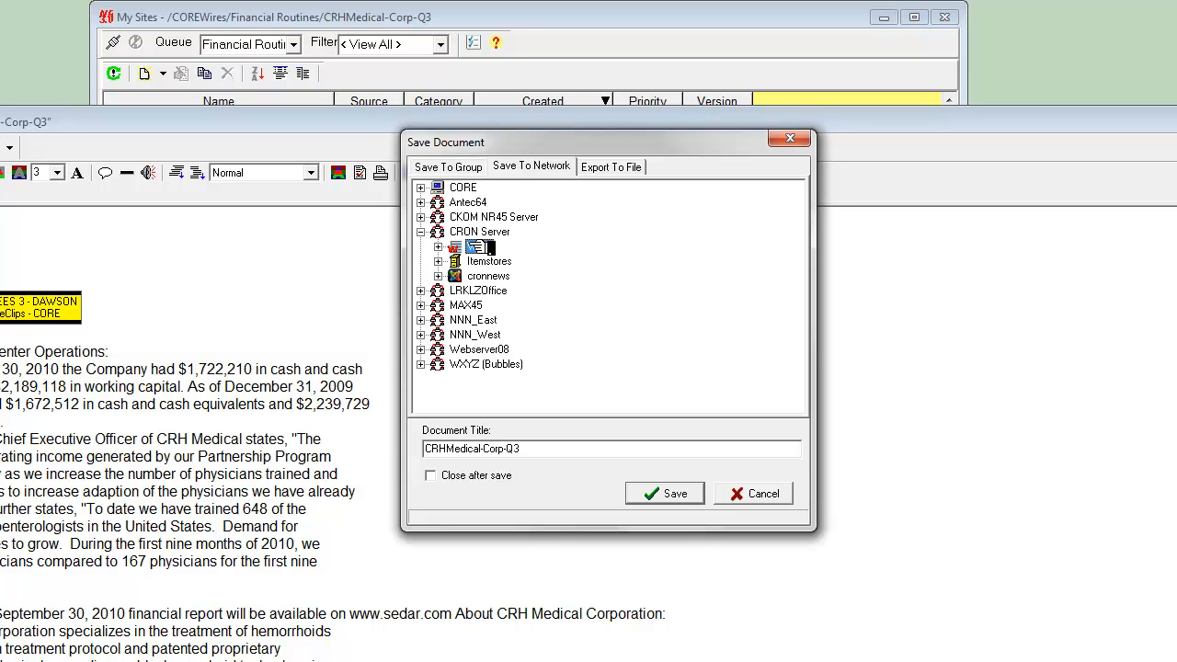
pyautogui.click(667, 495)
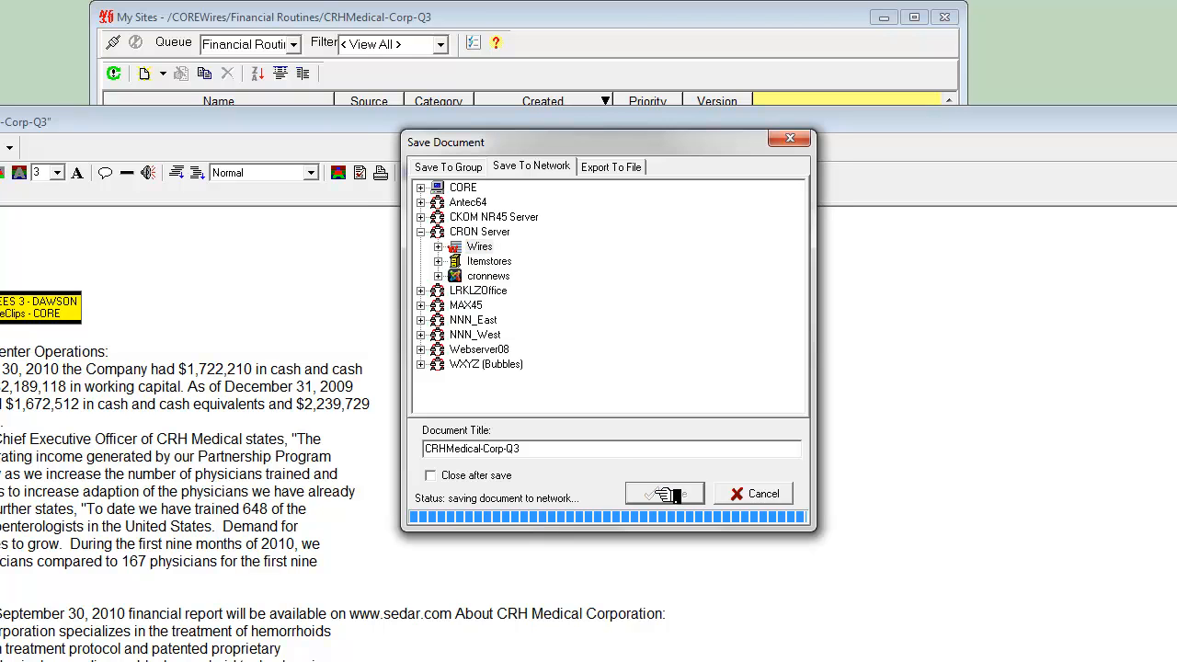
pyautogui.click(642, 440)
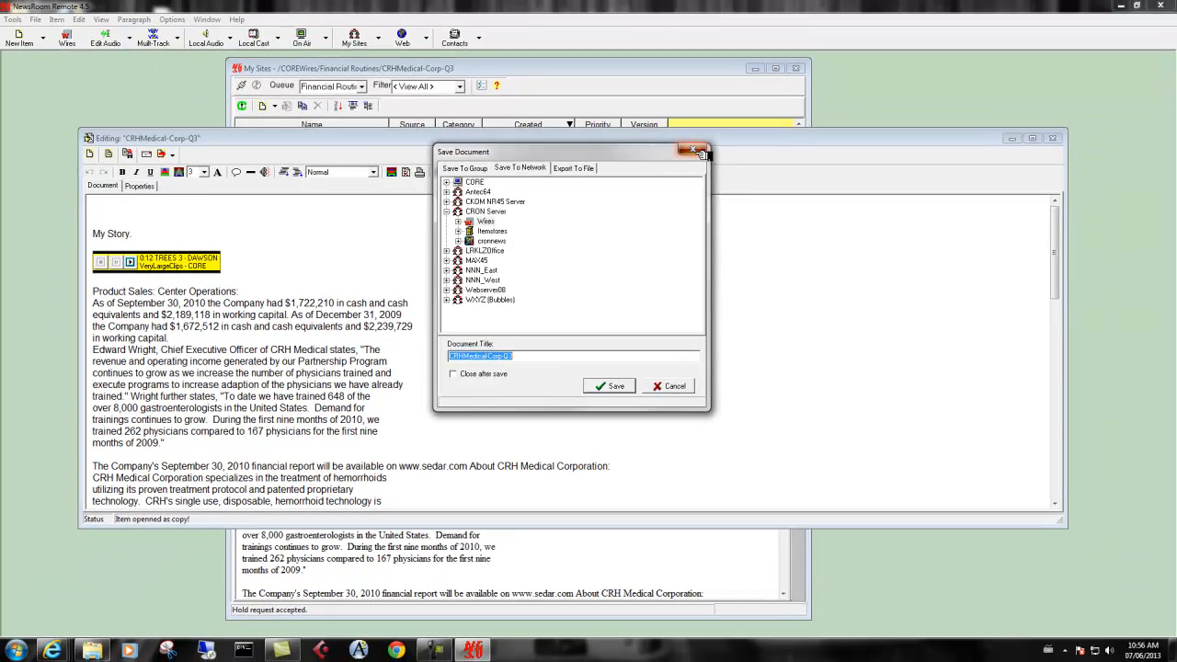
pyautogui.click(752, 494)
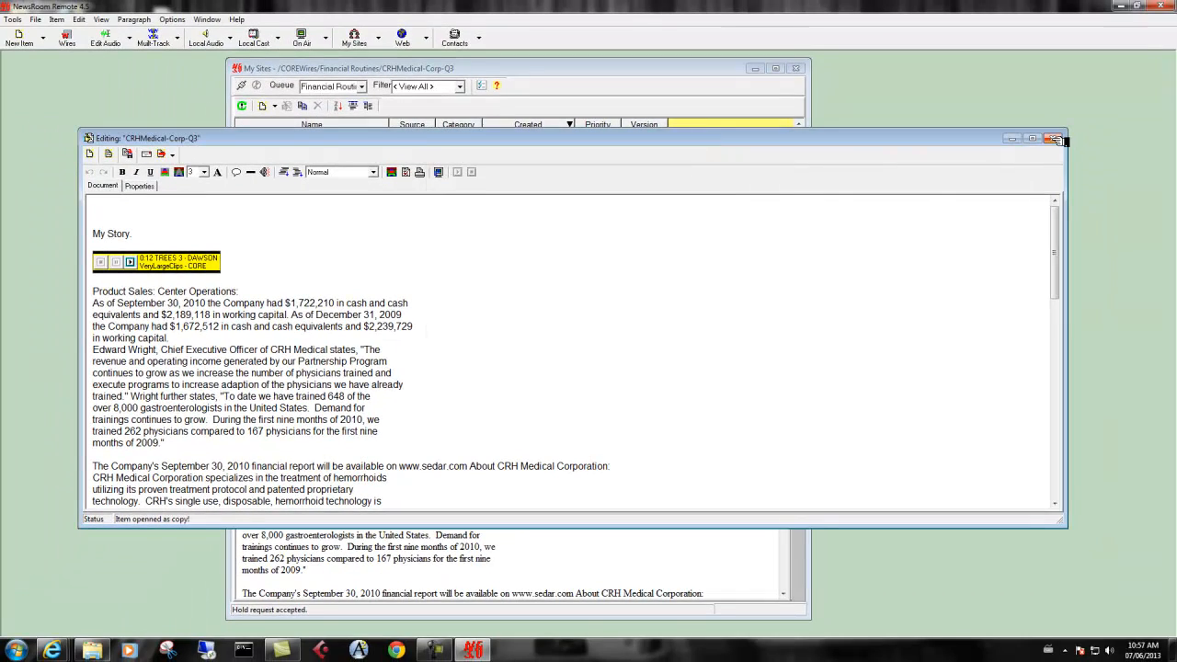
# Save the story to the local Items folder as the NewsRoom Item file CRHMedical-Corp-Q3.nri and close its editor window
pyautogui.click(145, 154)
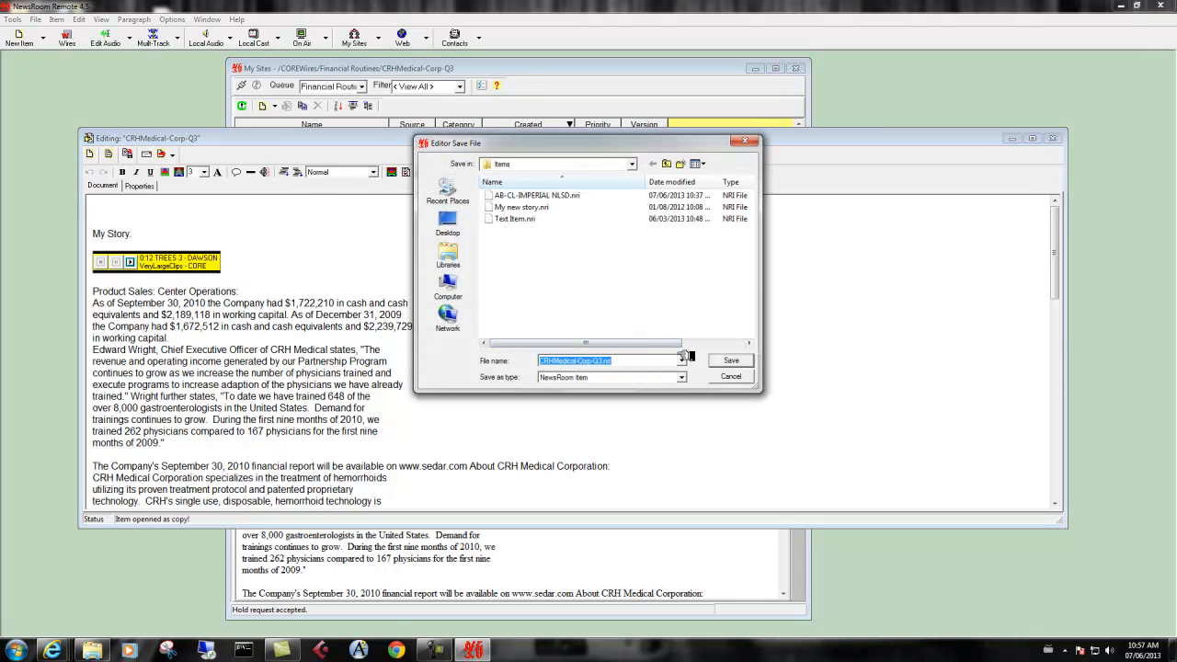
pyautogui.click(726, 361)
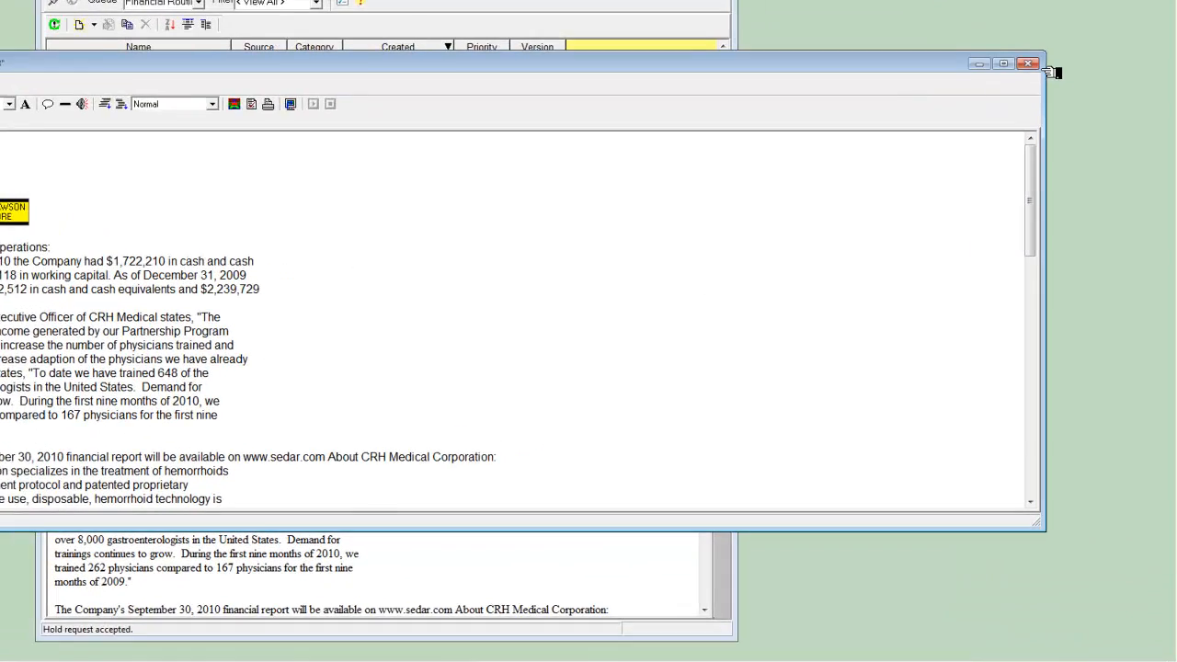
pyautogui.click(1029, 63)
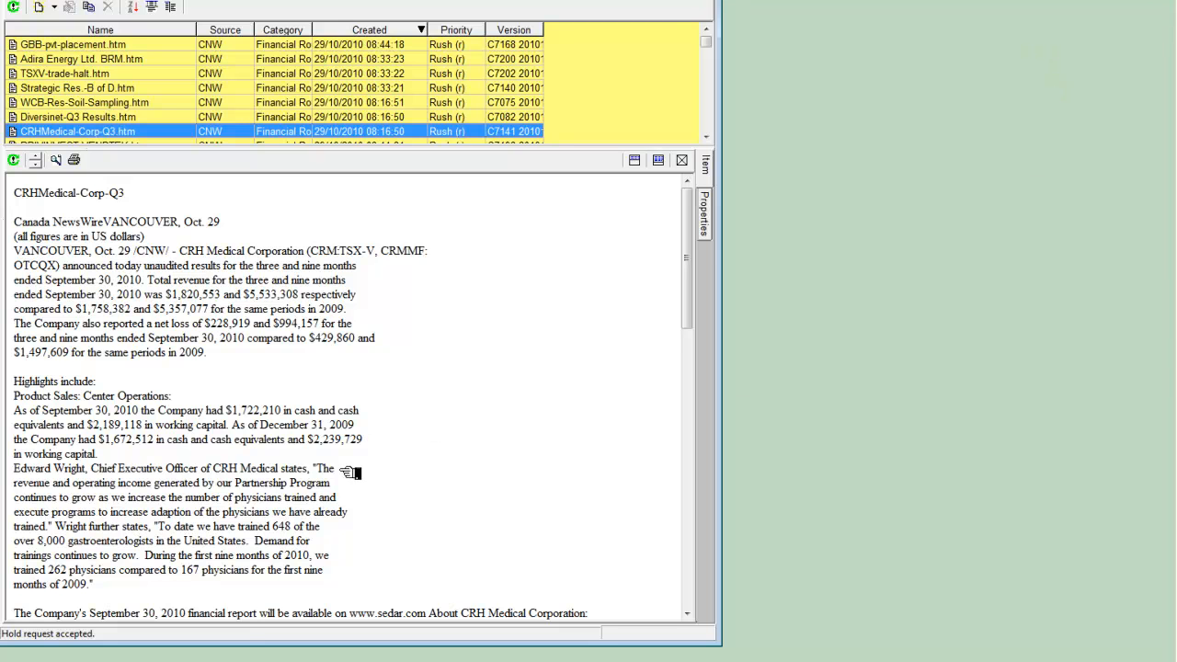
pyautogui.click(292, 660)
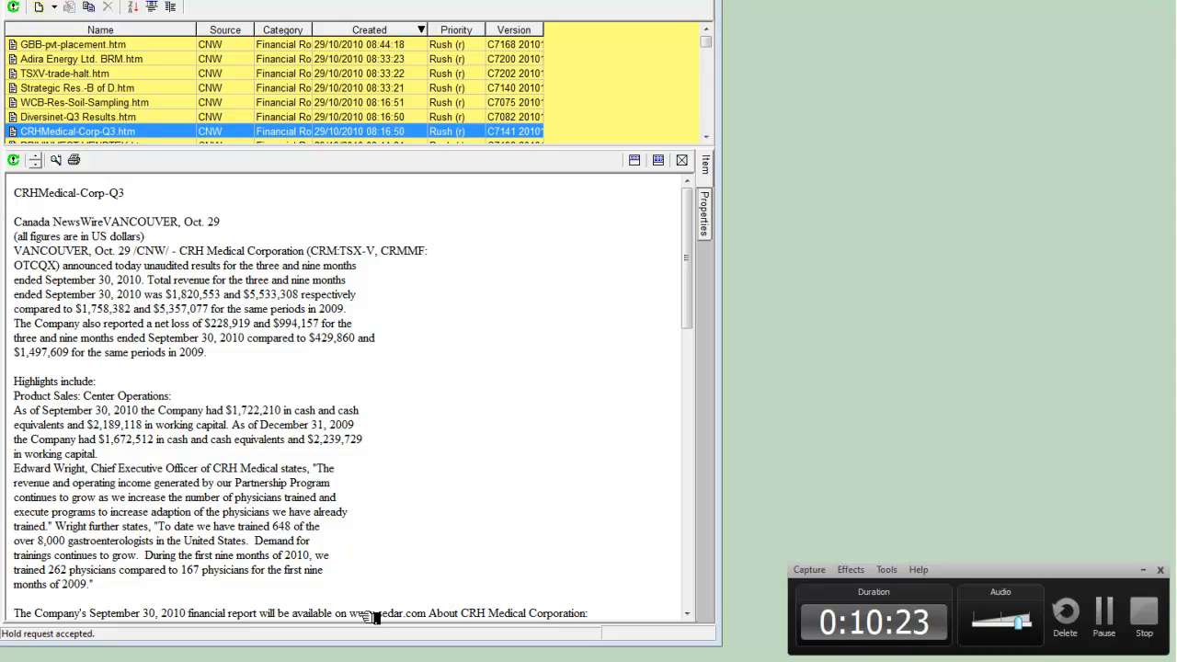